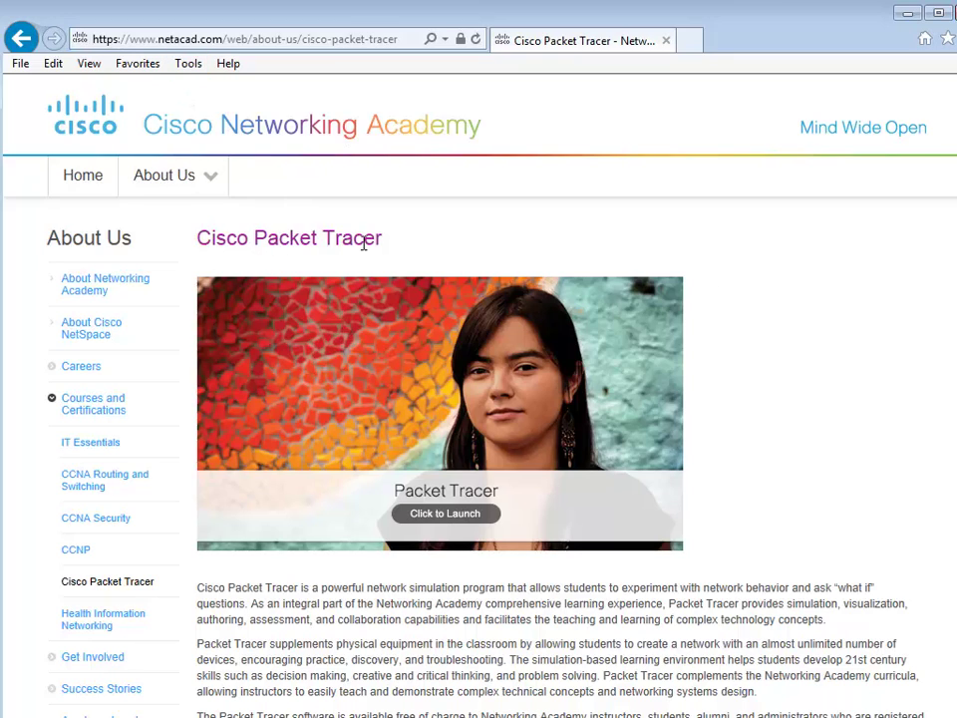
# - Close the browser page about Packet Tracer to return to the workspace
pyautogui.moveTo(383, 240); pyautogui.dragTo(197, 239)
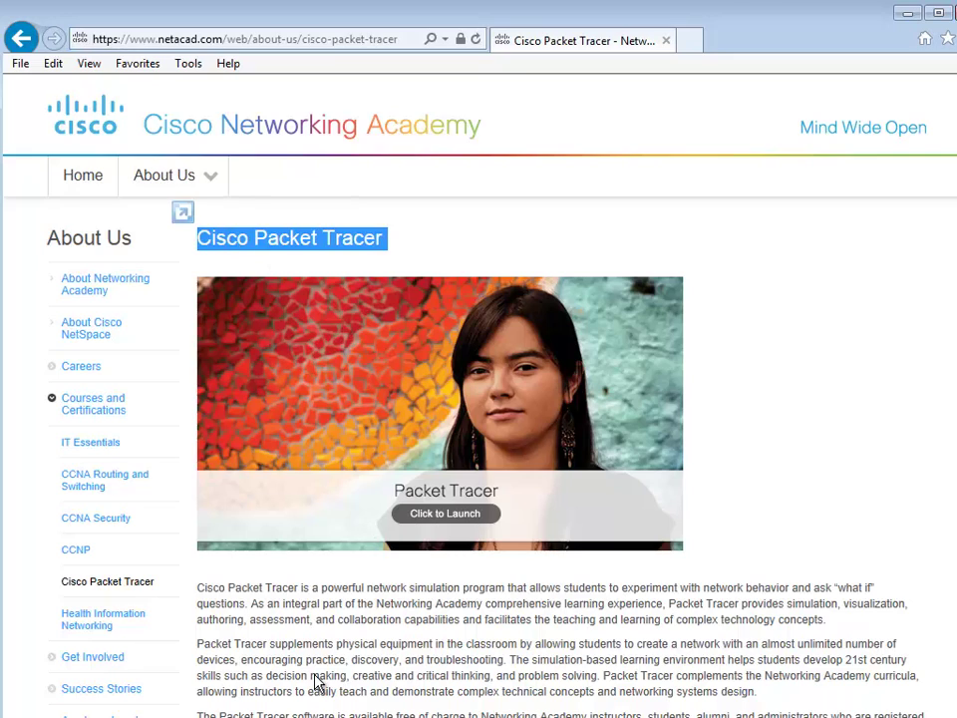
pyautogui.moveTo(242, 714); pyautogui.dragTo(832, 714)
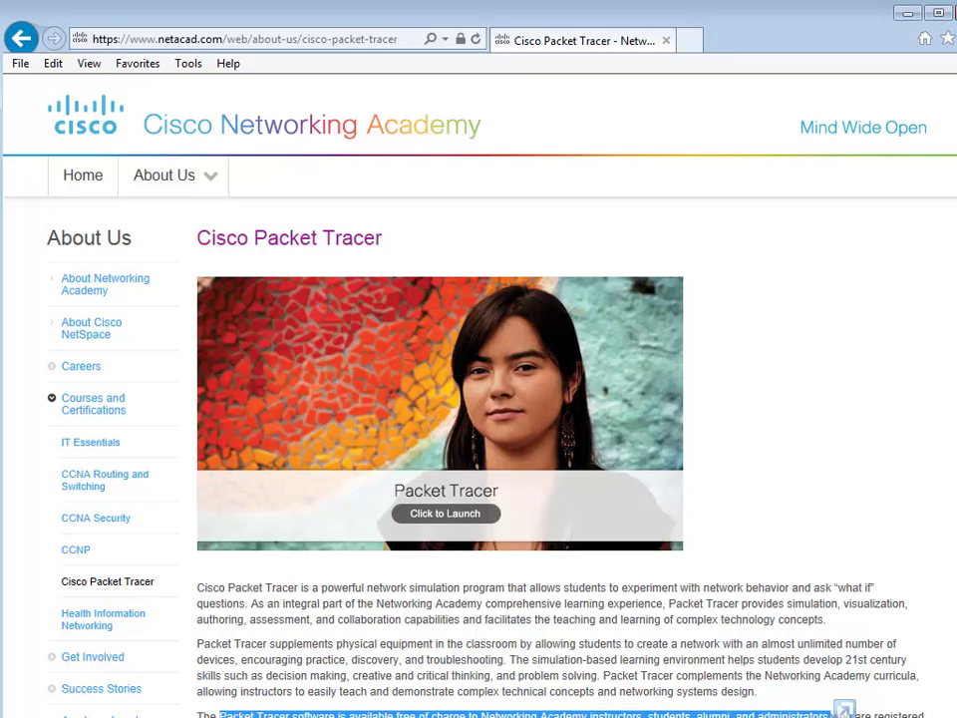
pyautogui.click(831, 713)
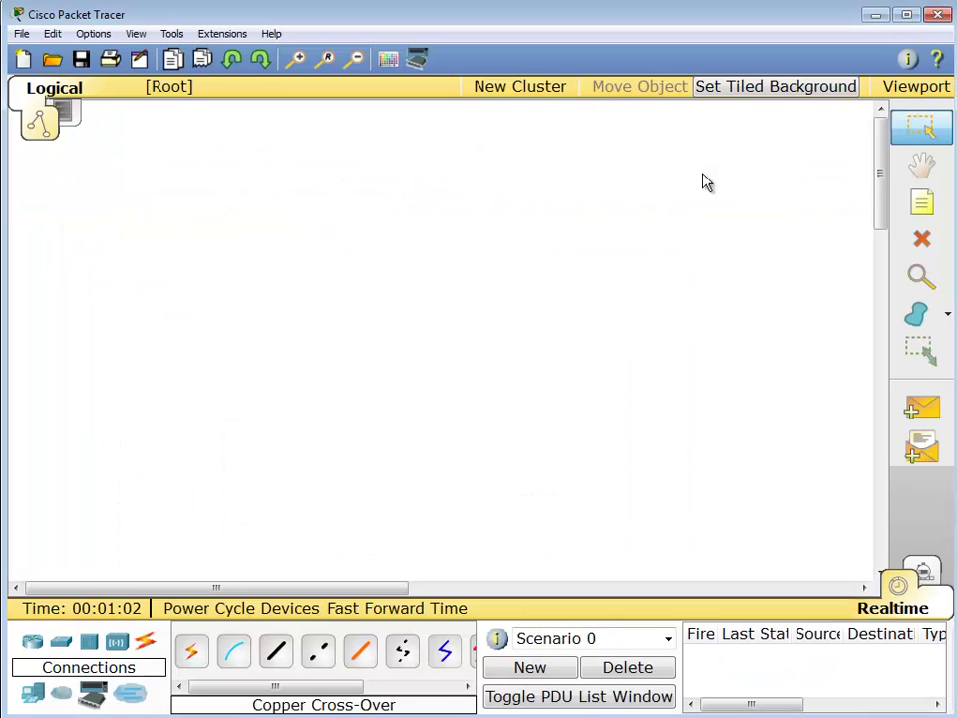
pyautogui.click(948, 13)
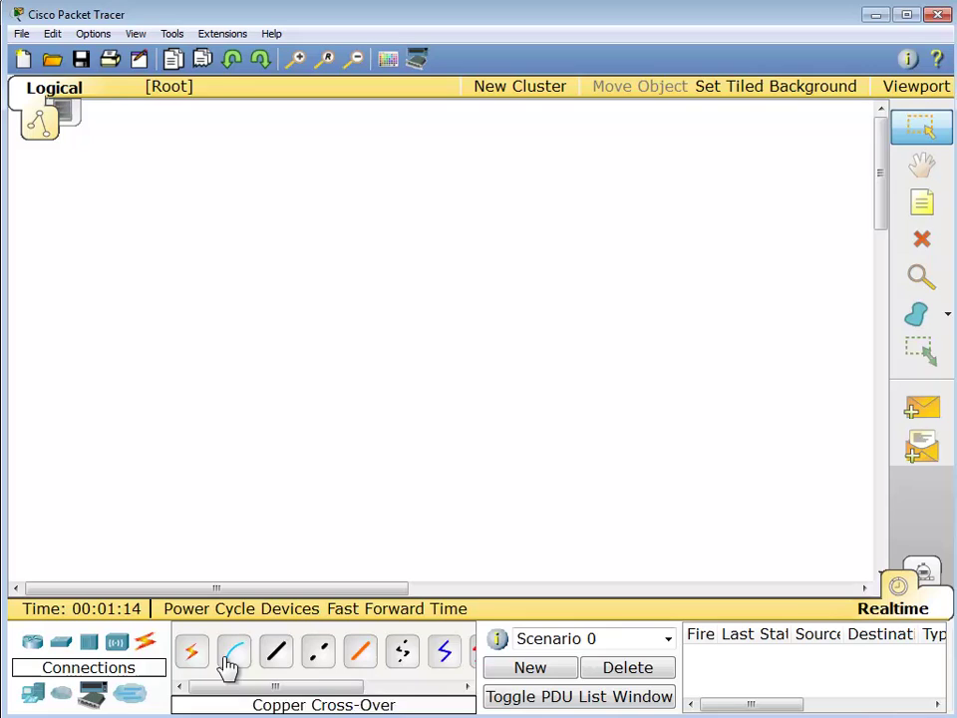
# - Place two 2950-24 switches, Switch0 and Switch1, side by side on the workspace
pyautogui.click(63, 650)
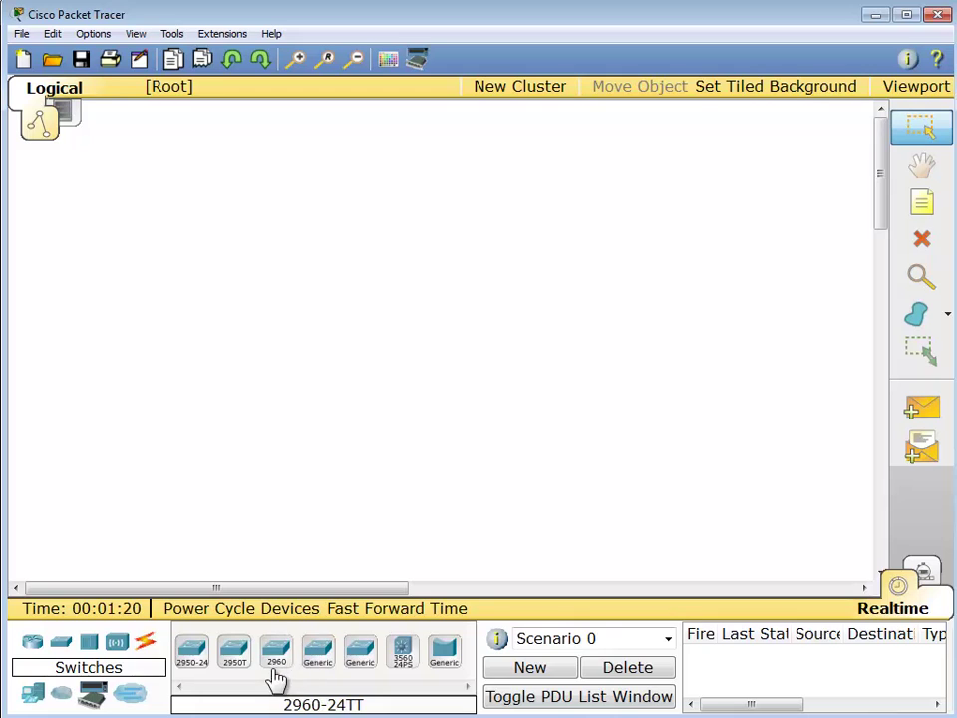
pyautogui.click(196, 667)
pyautogui.click(218, 389)
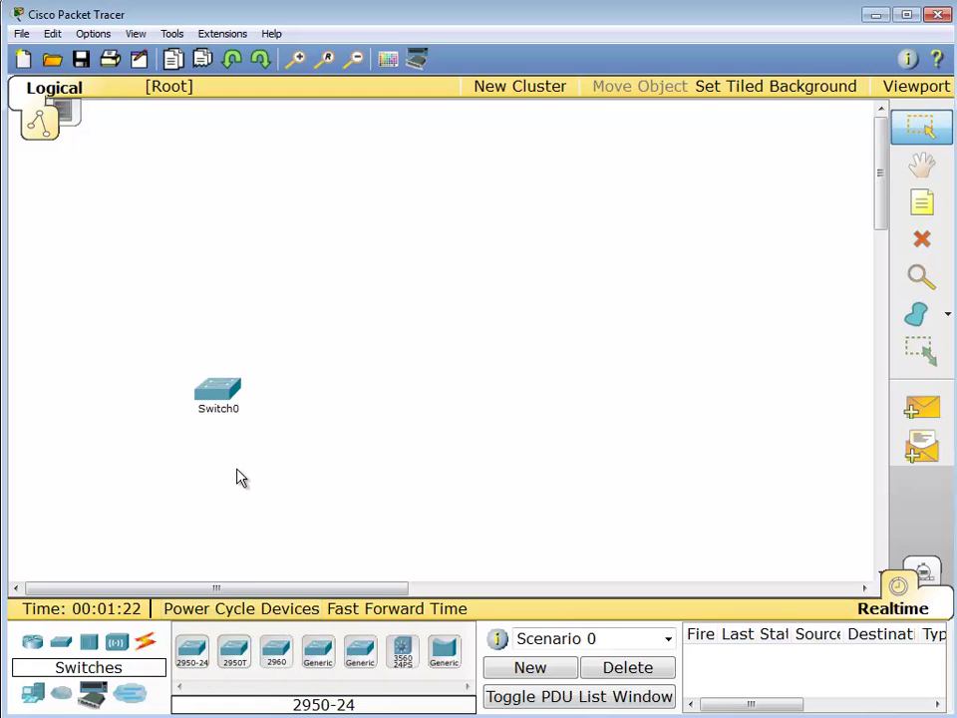
pyautogui.click(203, 653)
pyautogui.click(463, 380)
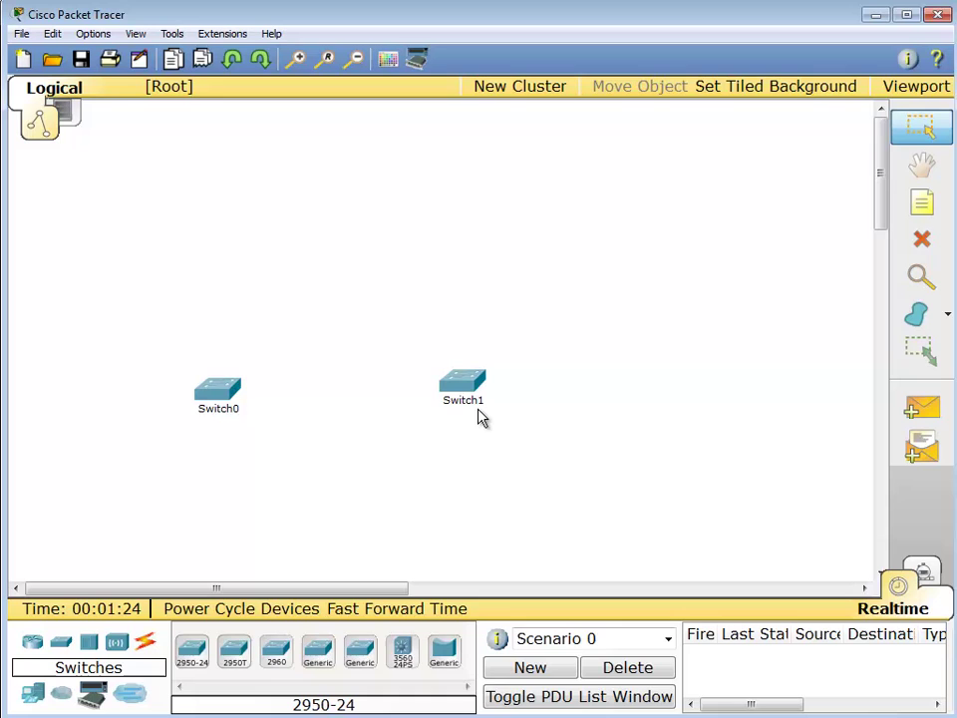
pyautogui.click(217, 392)
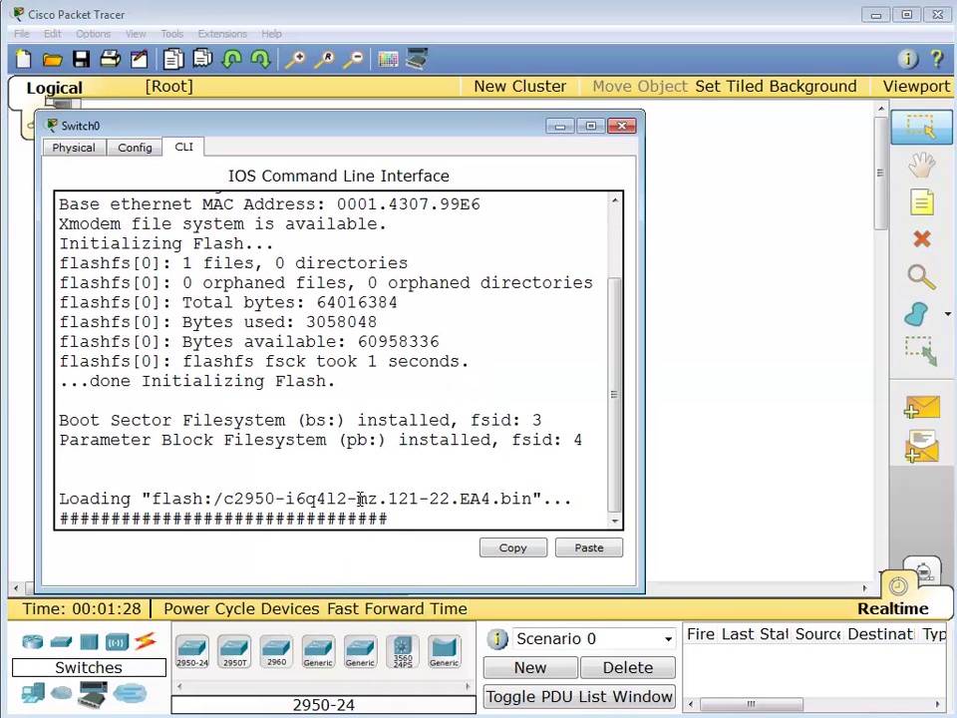
pyautogui.click(623, 127)
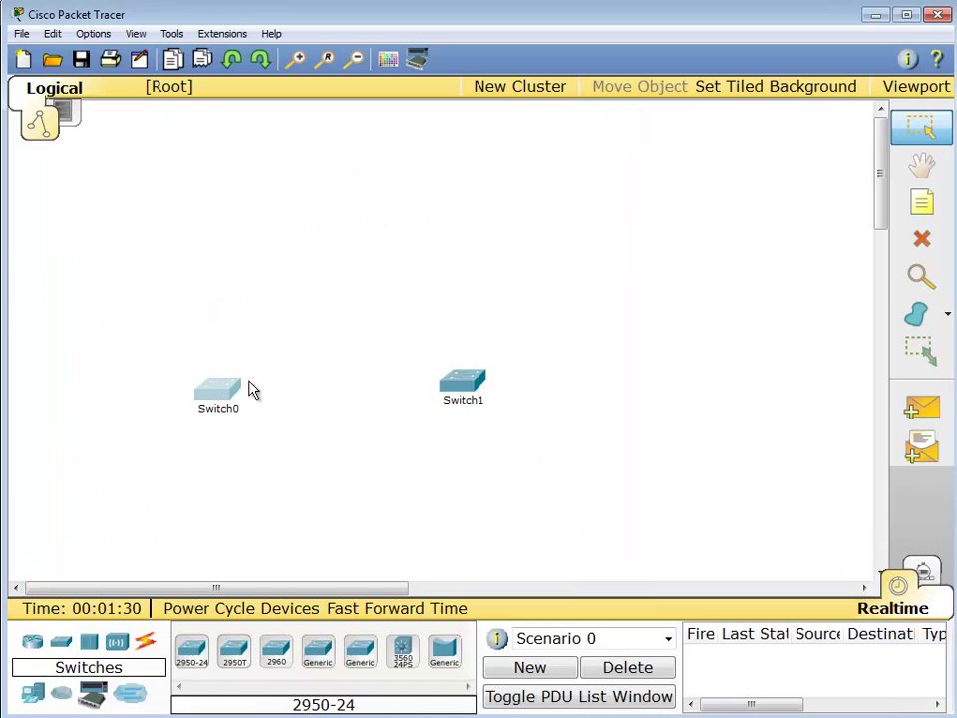
# - Place two 2911 routers, Router0 above Switch1 and Router1 above Switch0
pyautogui.click(36, 643)
pyautogui.click(449, 655)
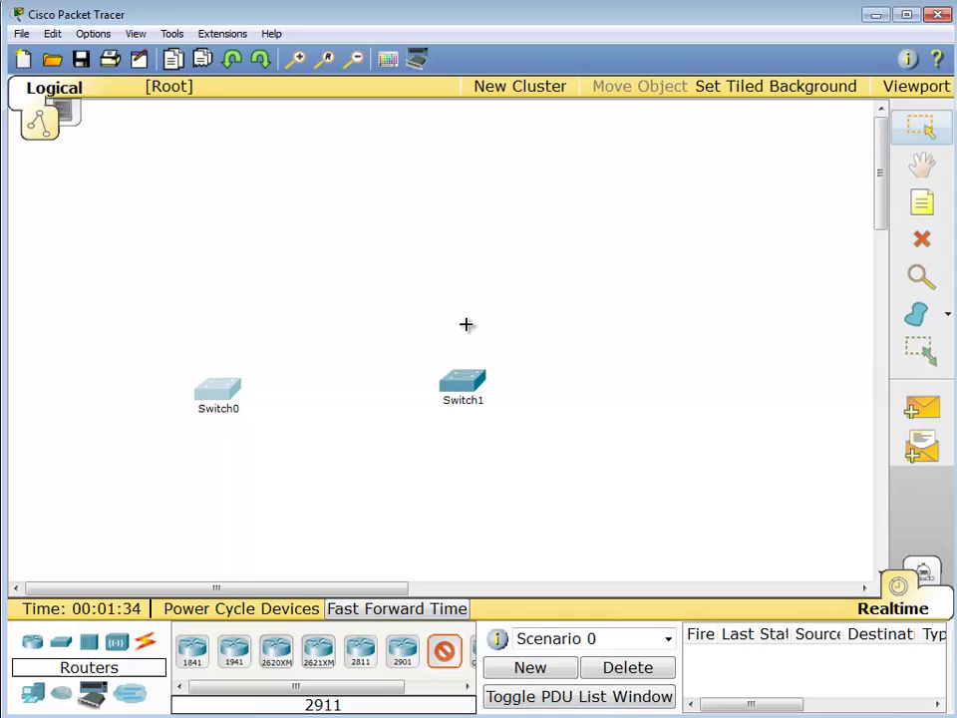
pyautogui.click(480, 280)
pyautogui.click(441, 650)
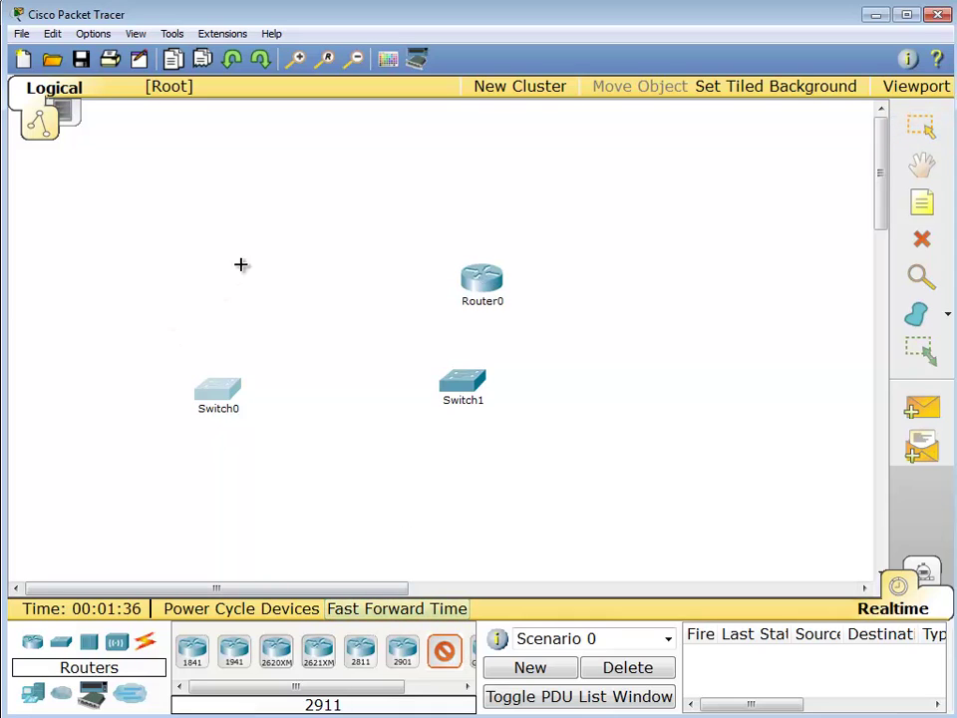
pyautogui.click(229, 271)
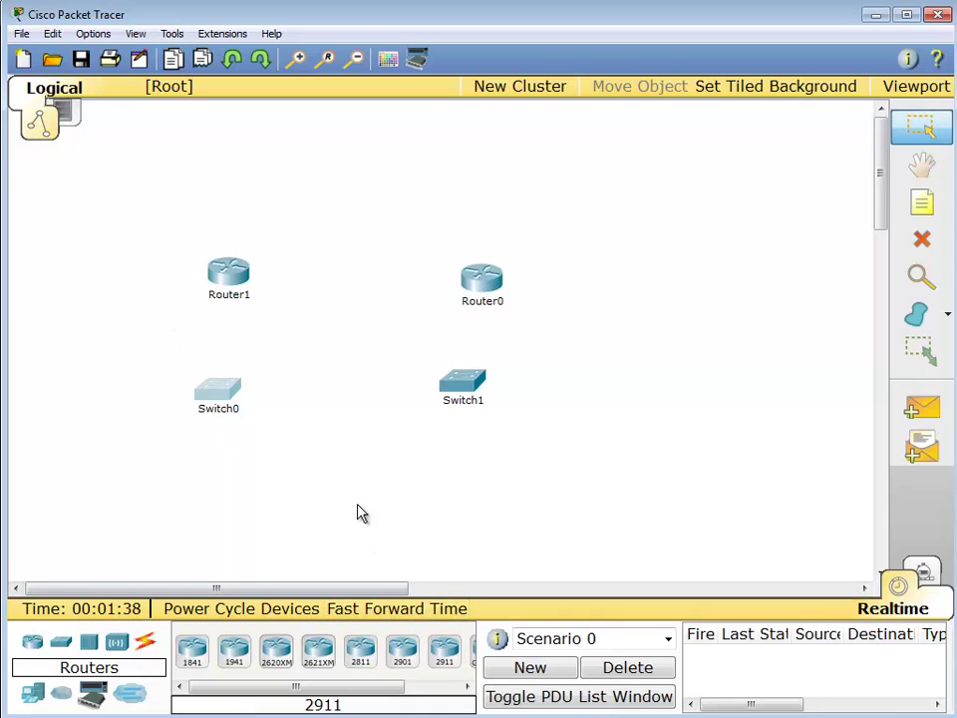
# - Connect Switch0 Fa0/1 to Router1 Gig0/1 with a copper straight-through cable
pyautogui.click(145, 641)
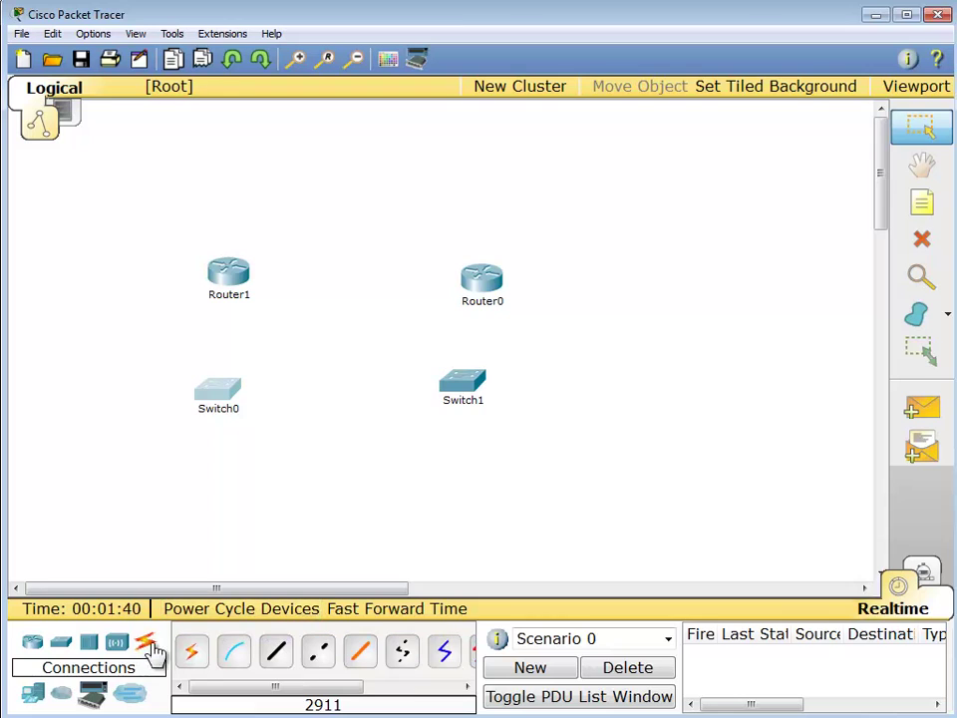
pyautogui.click(276, 652)
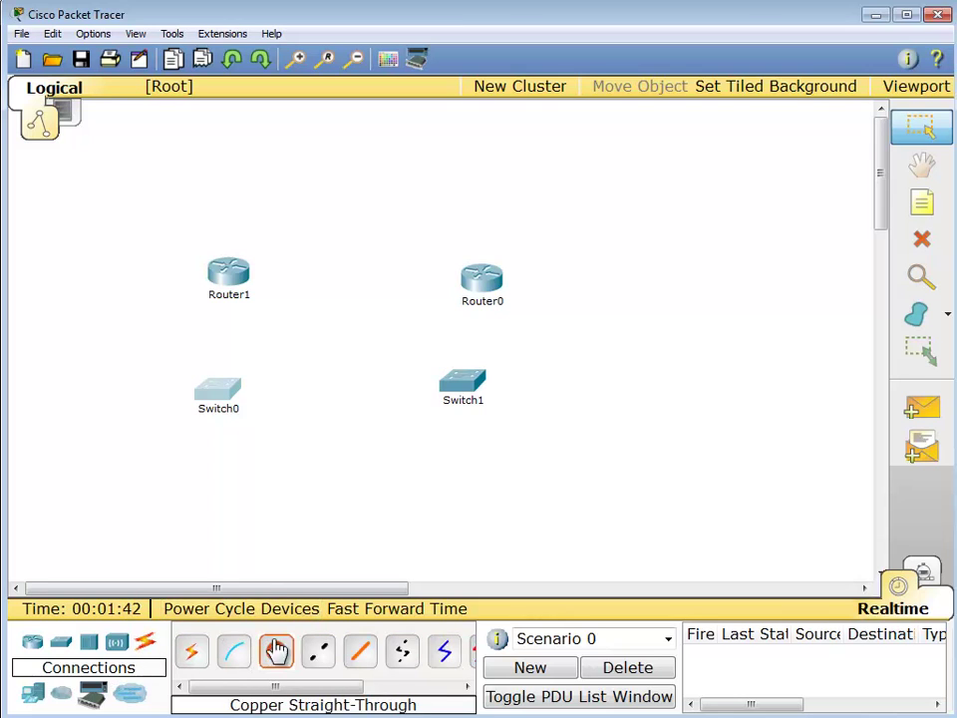
pyautogui.click(216, 390)
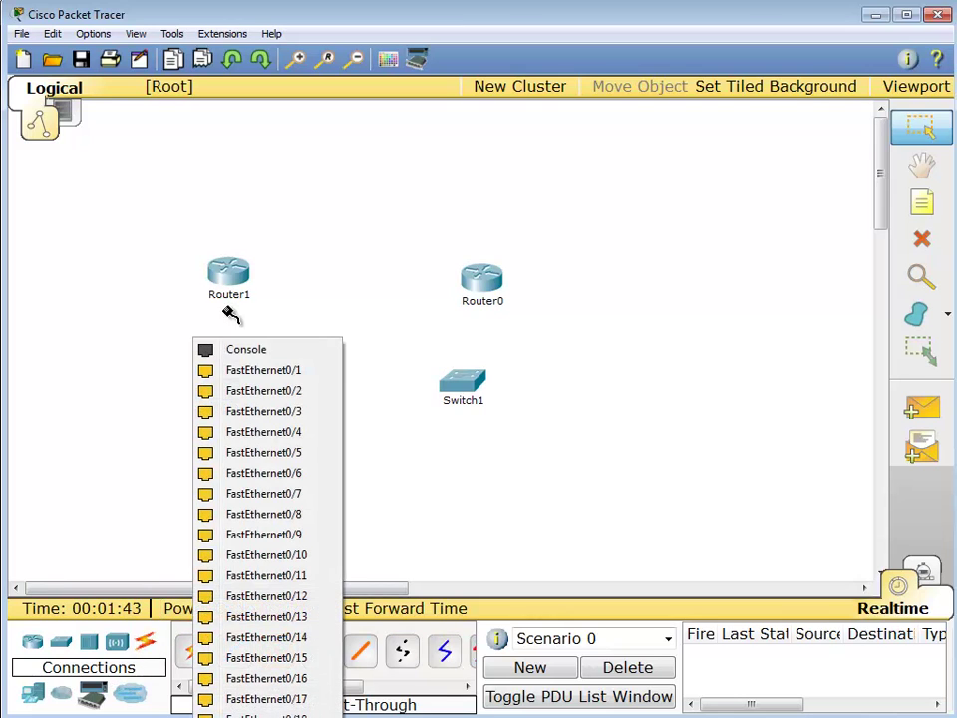
pyautogui.click(232, 370)
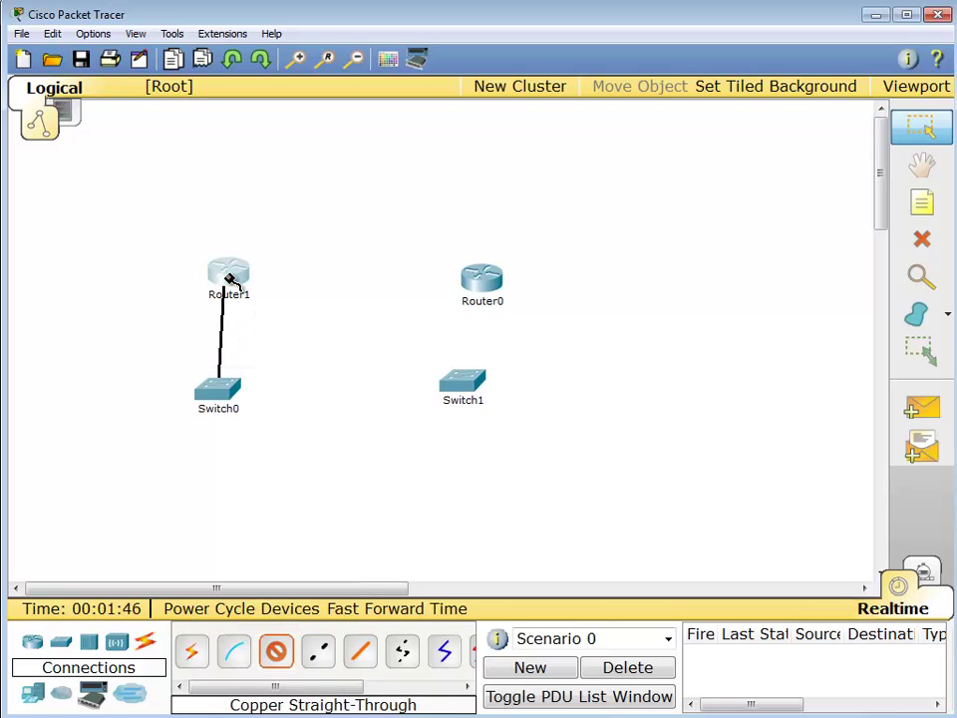
pyautogui.click(228, 279)
pyautogui.click(237, 332)
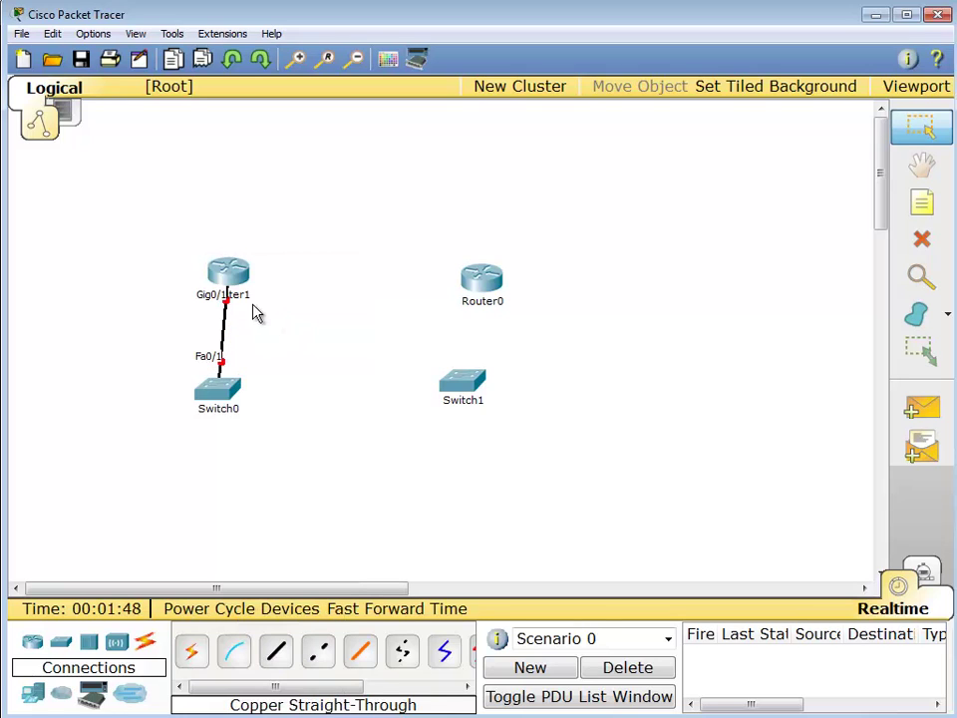
# - Connect Switch1 Fa0/1 to Router0 Gig0/1 with a straight-through cable, aligning Switch1 below Router0
pyautogui.click(275, 652)
pyautogui.click(461, 383)
pyautogui.click(479, 376)
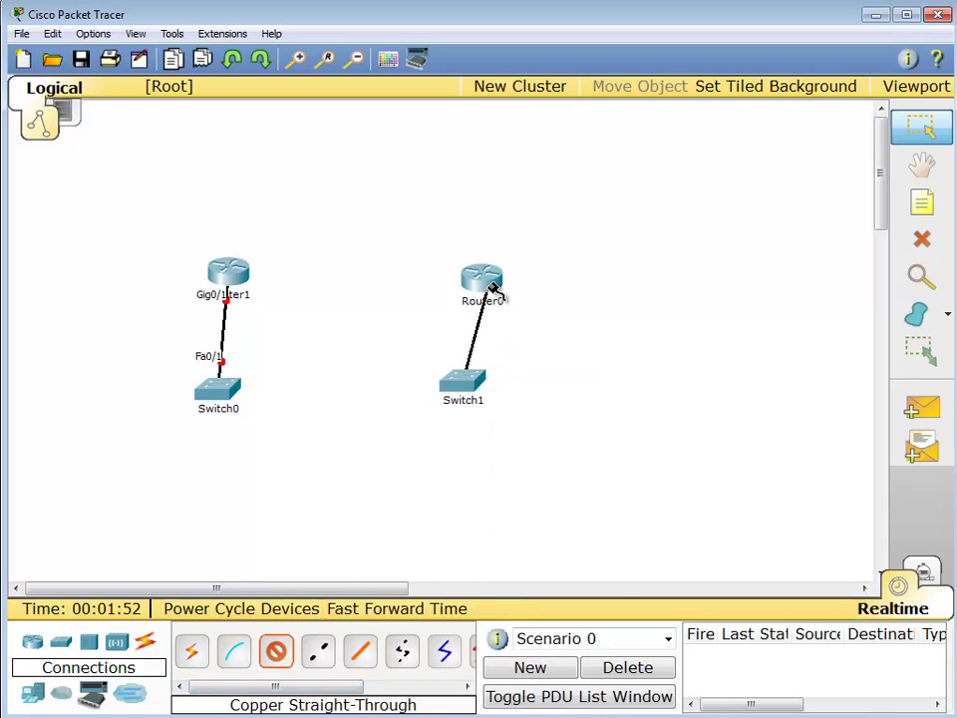
pyautogui.click(487, 289)
pyautogui.click(491, 337)
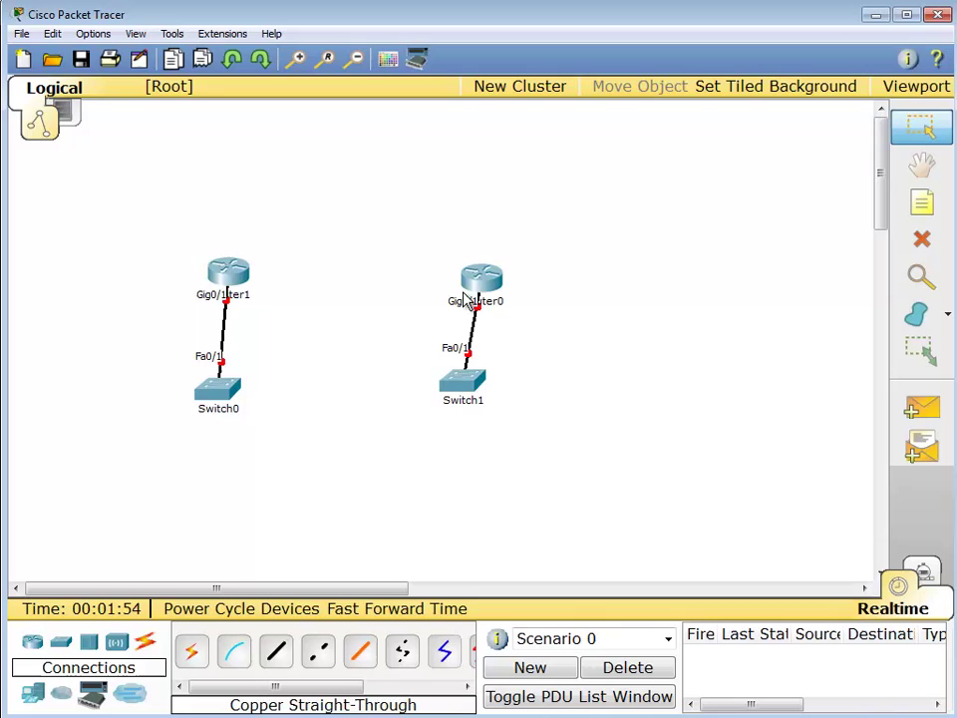
pyautogui.moveTo(467, 384); pyautogui.dragTo(481, 394)
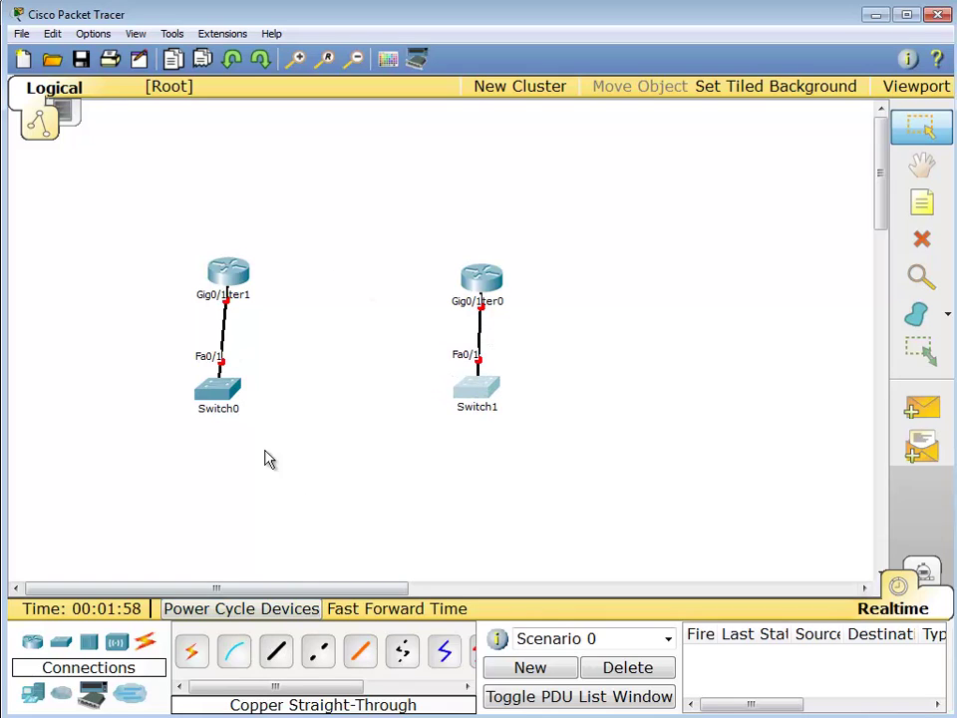
# - Link Router1 Gig0/0 to Router0 Gig0/0 with a copper cross-over cable
pyautogui.click(318, 654)
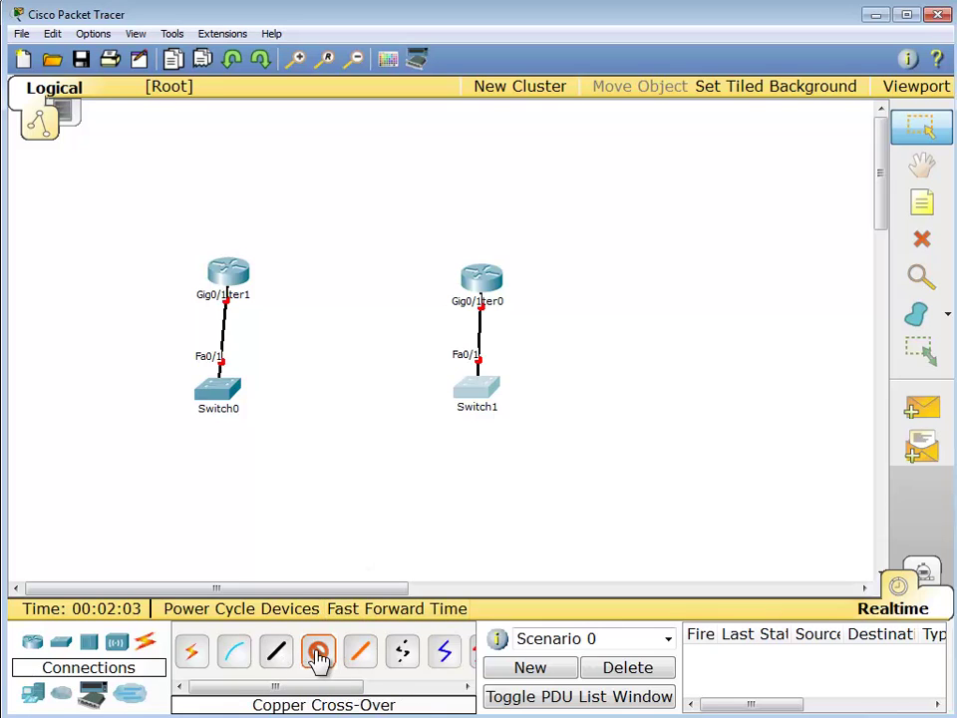
pyautogui.click(228, 272)
pyautogui.click(276, 310)
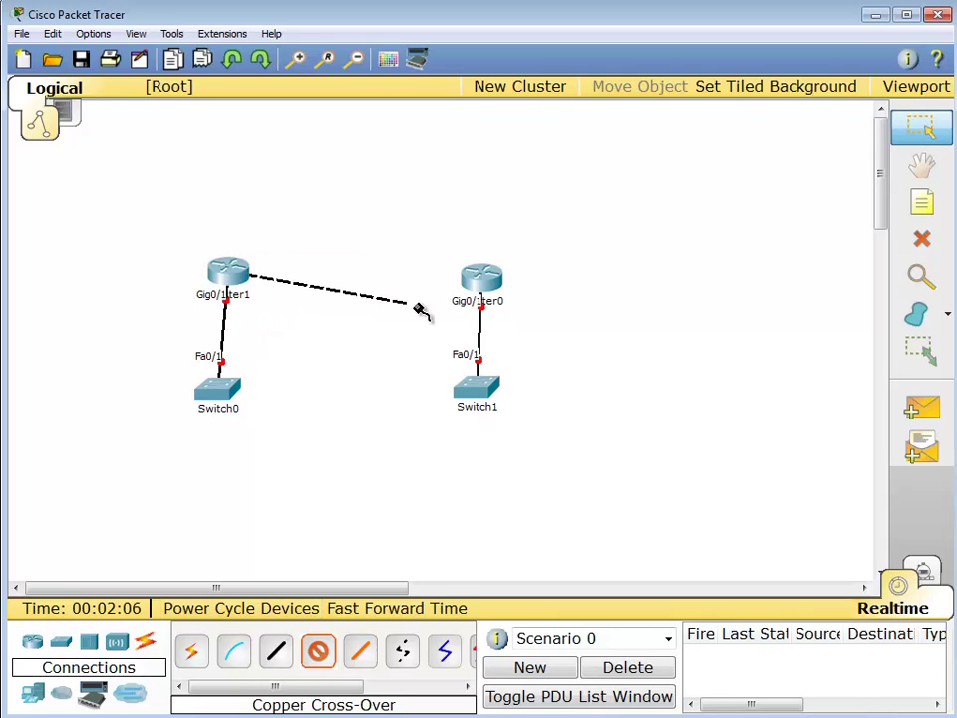
pyautogui.click(482, 278)
pyautogui.click(493, 316)
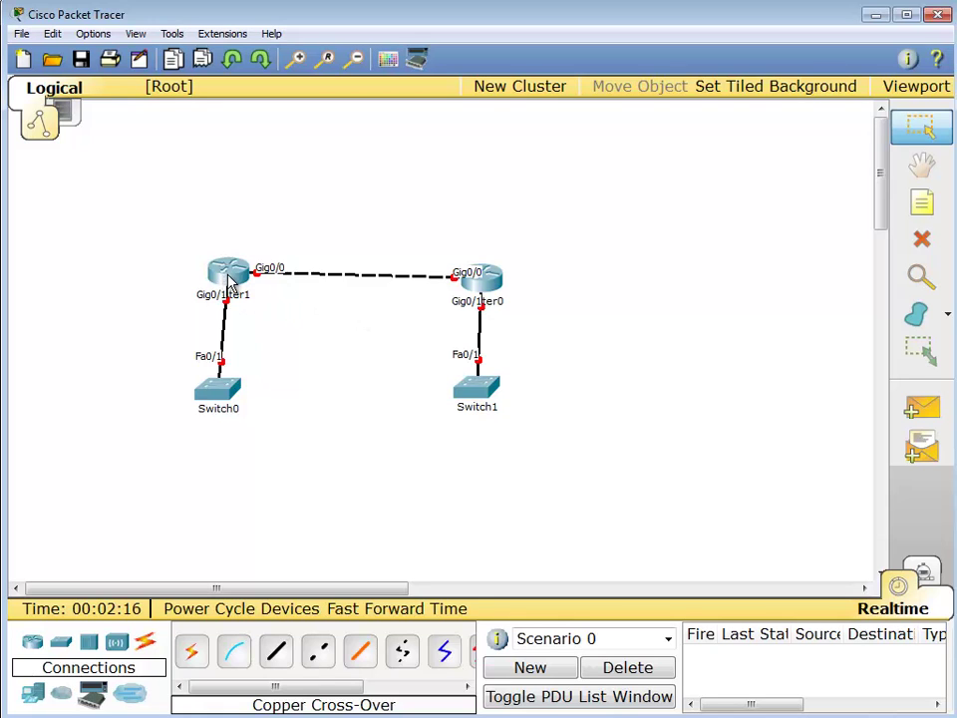
# - On Router1's command line, decline the setup dialog and enter privileged mode with en
pyautogui.click(228, 279)
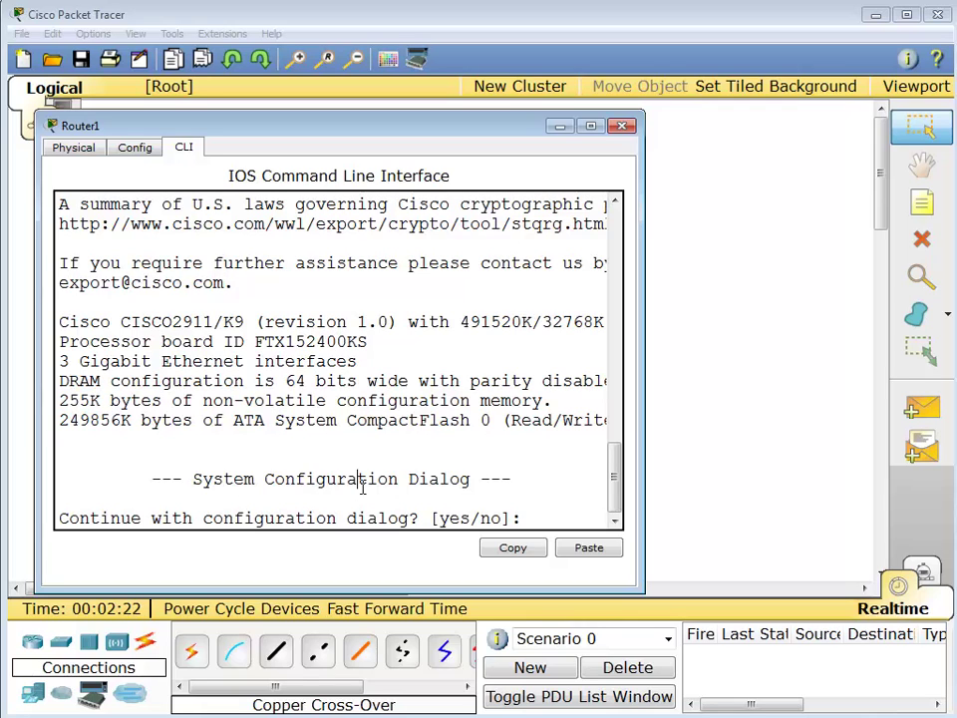
pyautogui.write('no')
pyautogui.press('Return')
pyautogui.press('Return')
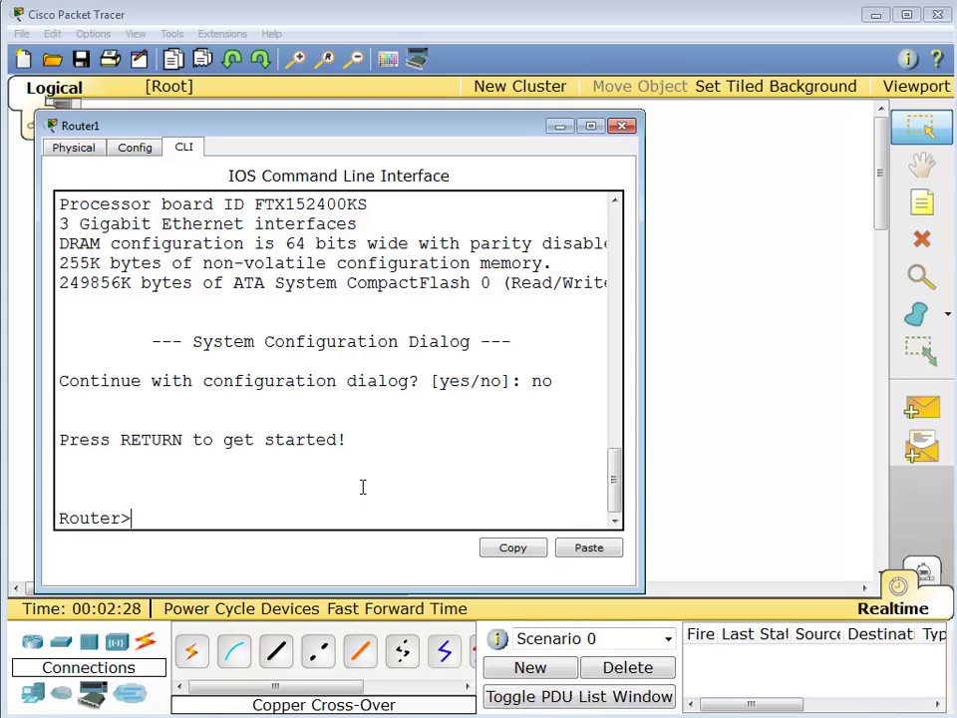
pyautogui.write('en')
pyautogui.press('Return')
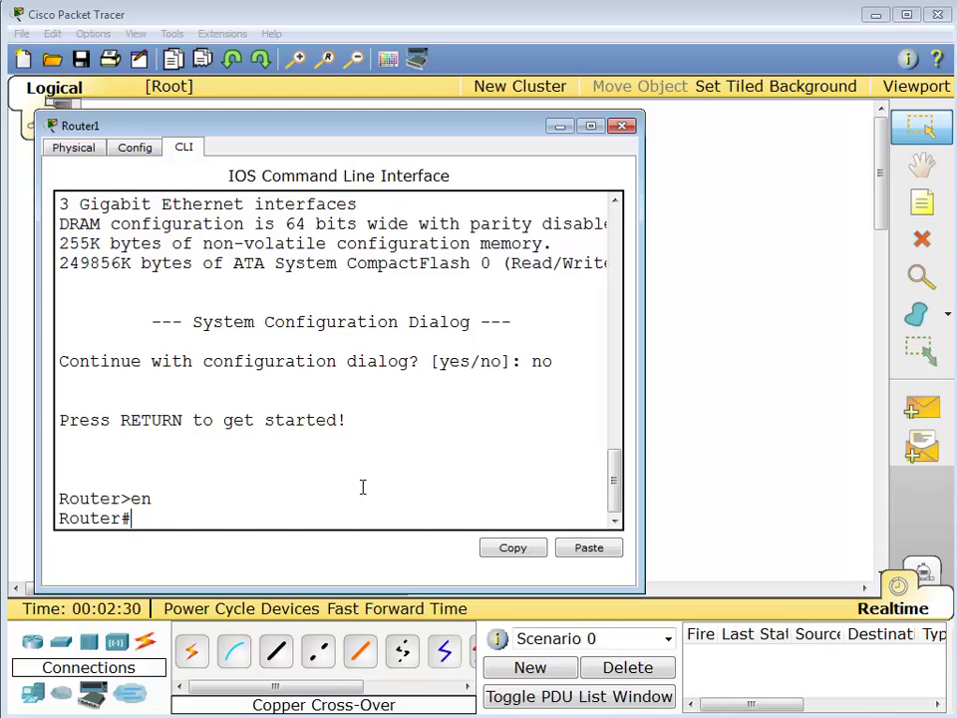
# - Page through sh run to confirm Gig0/0–0/2 lack IP addresses, then enlarge the window
pyautogui.write('sh run')
pyautogui.press('Return')
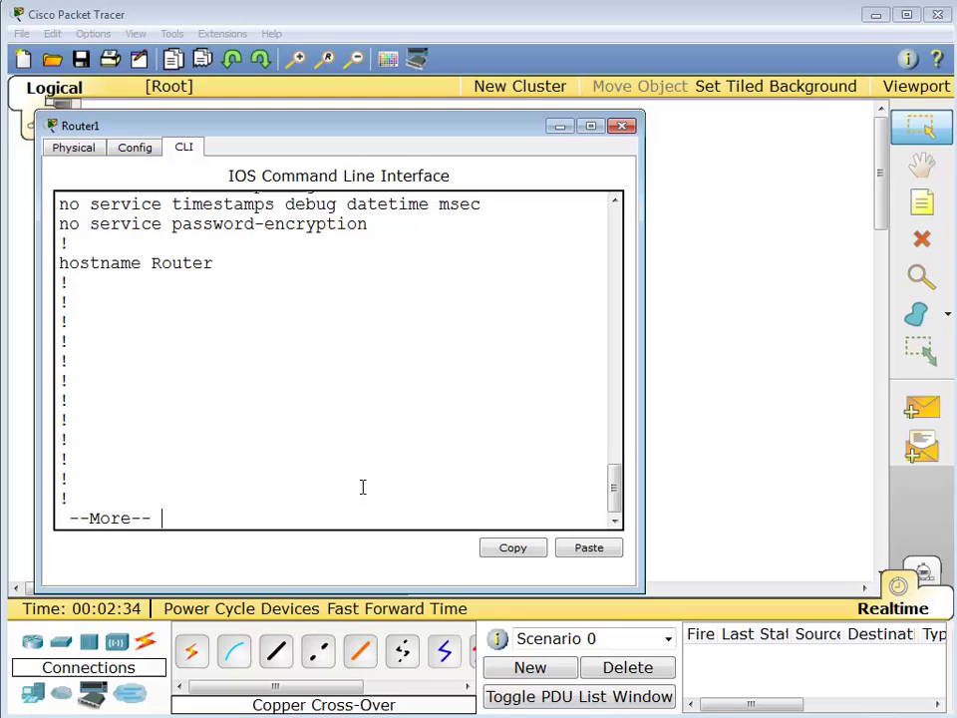
pyautogui.press('Return')
pyautogui.press('Return')
pyautogui.press('Return')
pyautogui.press('Return')
pyautogui.press('Return')
pyautogui.press('space')
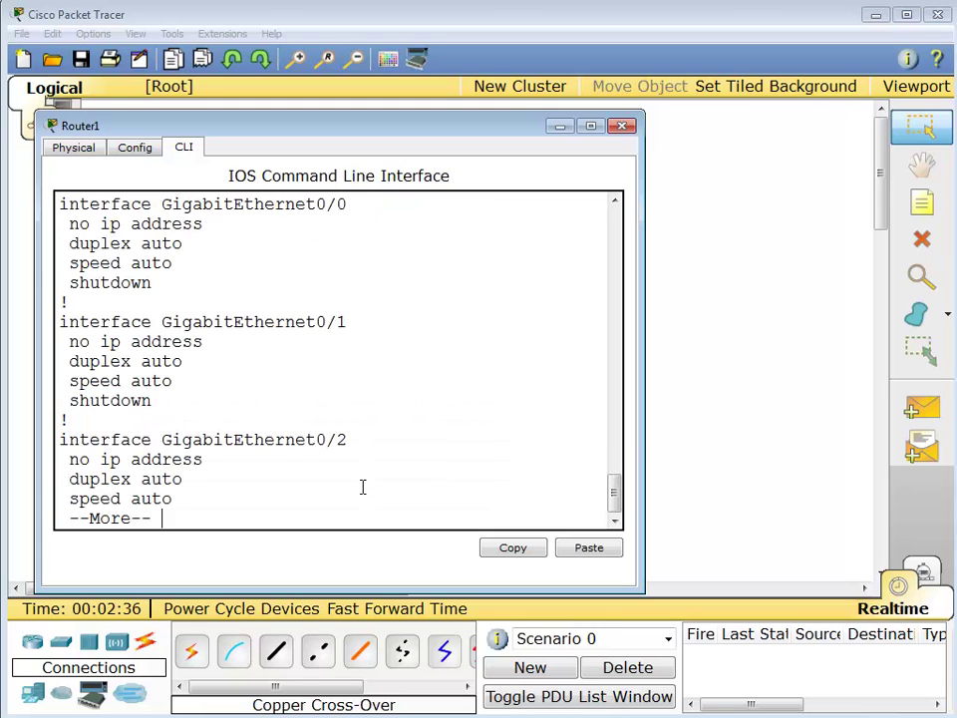
pyautogui.press('q')
pyautogui.scroll(1, 296, 377)
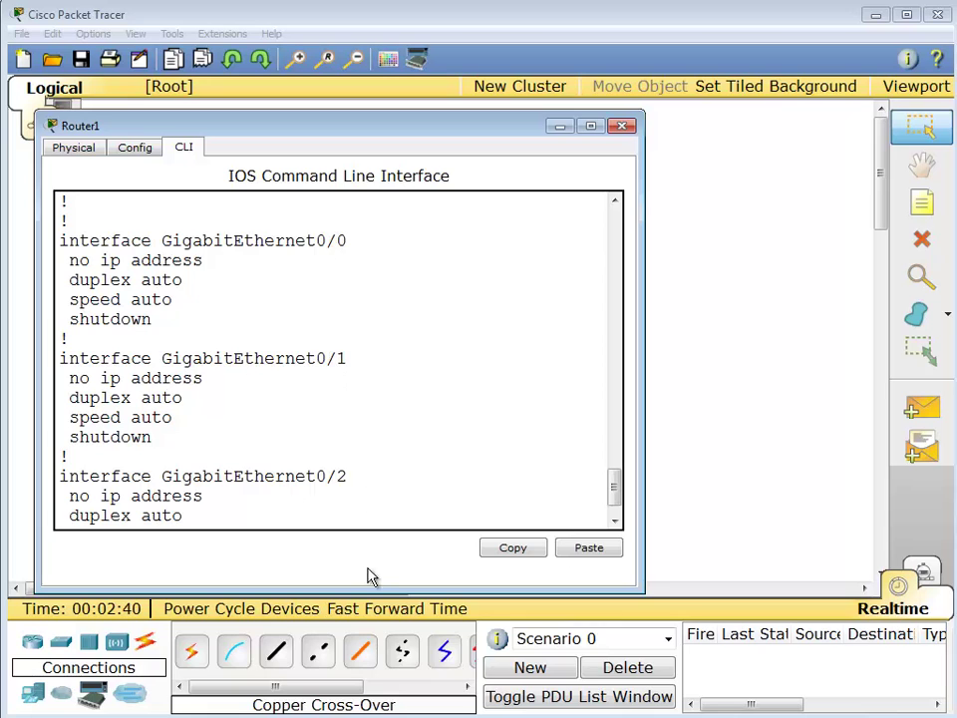
pyautogui.moveTo(364, 590); pyautogui.dragTo(361, 704)
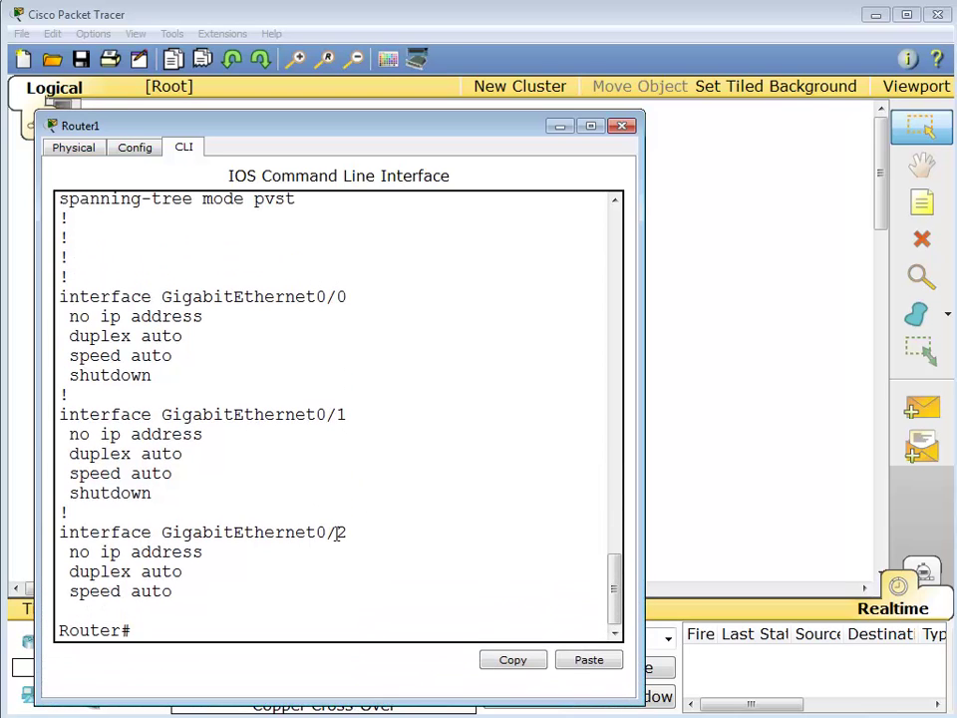
# - Enter global configuration with conf t and select interface gi0/0
pyautogui.write('onf t')
pyautogui.press('Return')
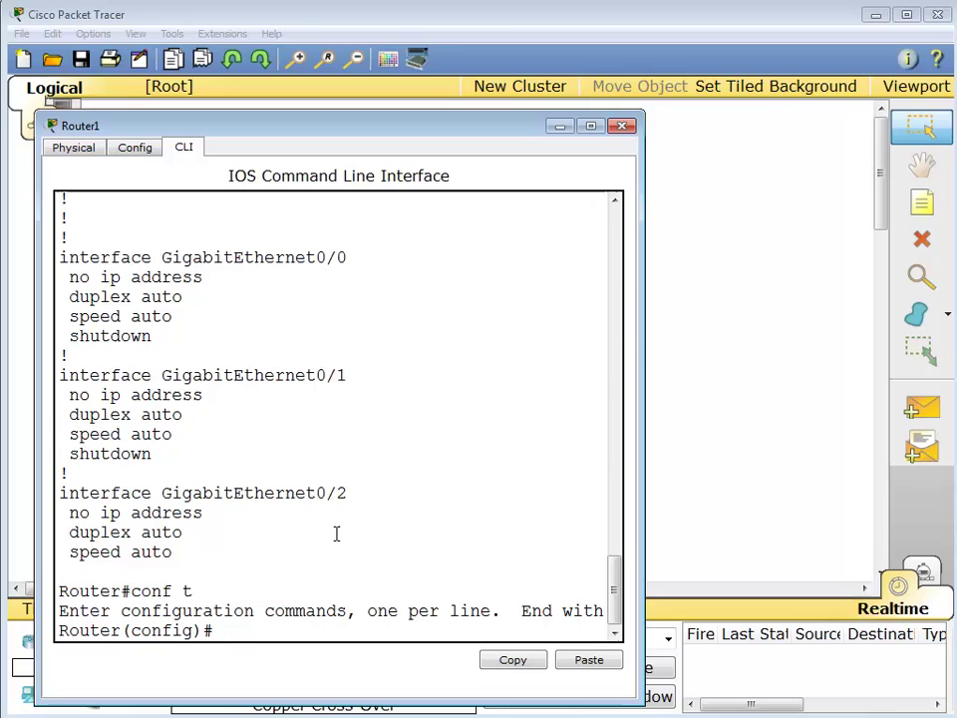
pyautogui.write('in')
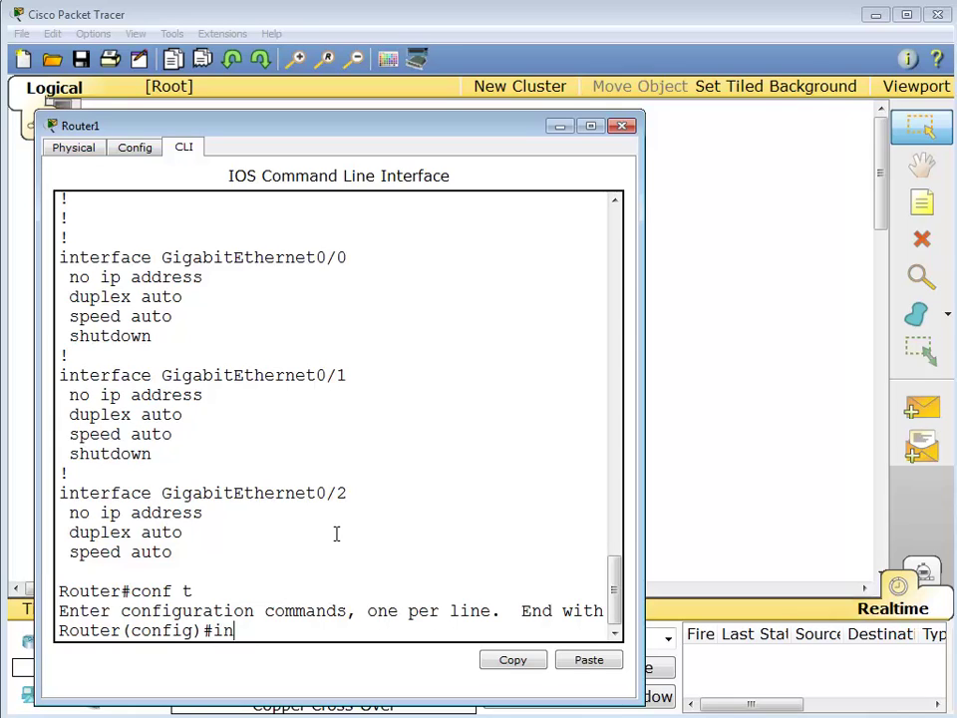
pyautogui.write('t gi0/0')
pyautogui.press('Return')
# - Assign IP address 192.168.1.1 255.255.255.0 to Gig0/0, correcting the mistyped mask
pyautogui.write('ip address')
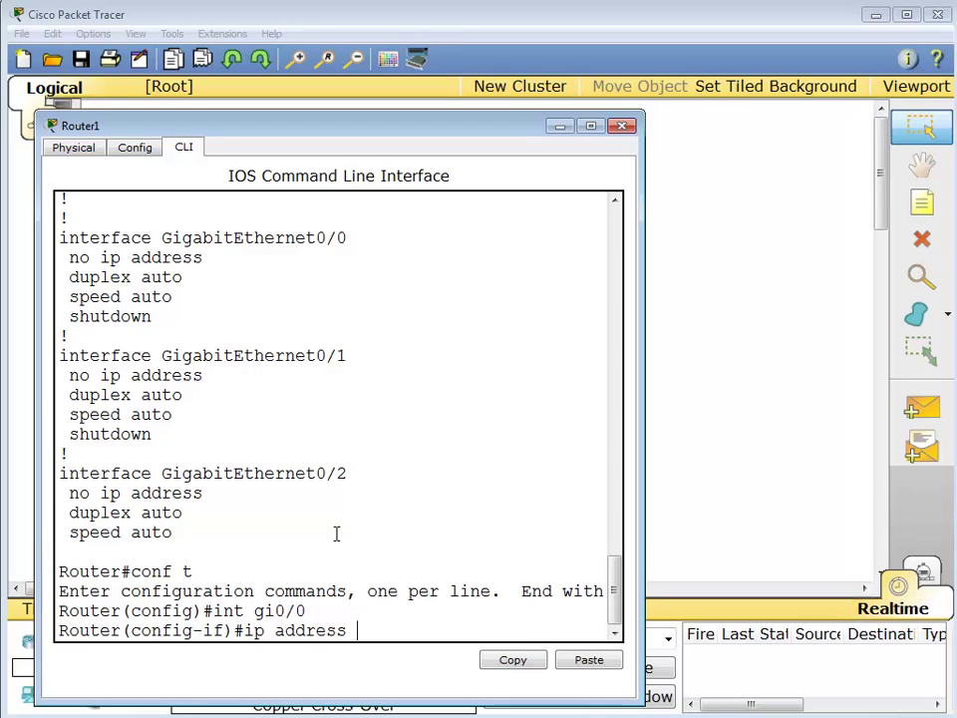
pyautogui.write('192.168.1.')
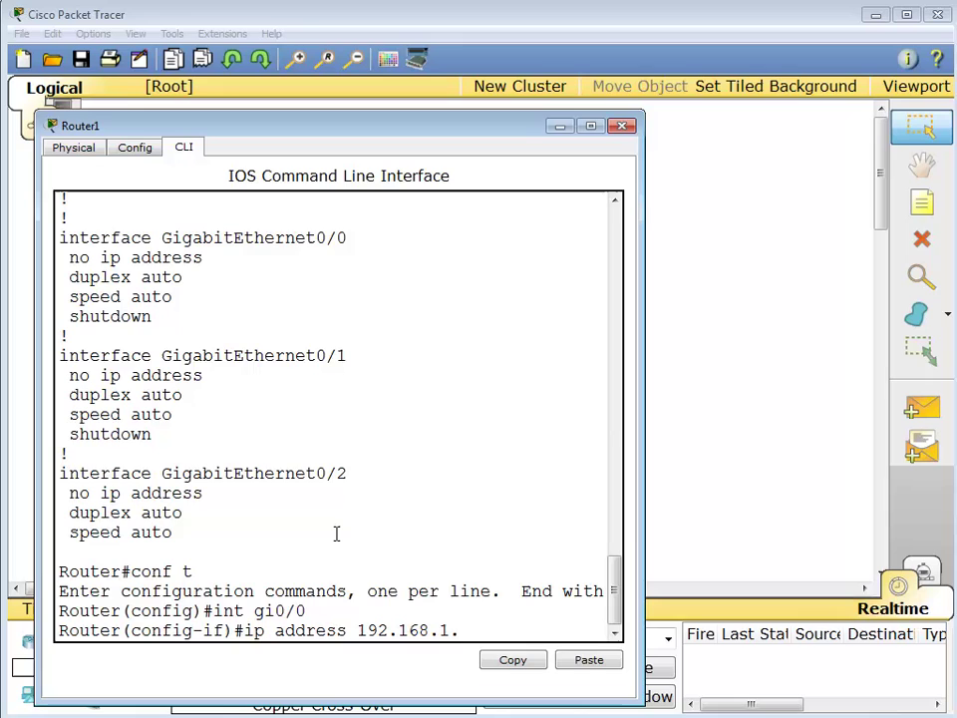
pyautogui.write('1 ')
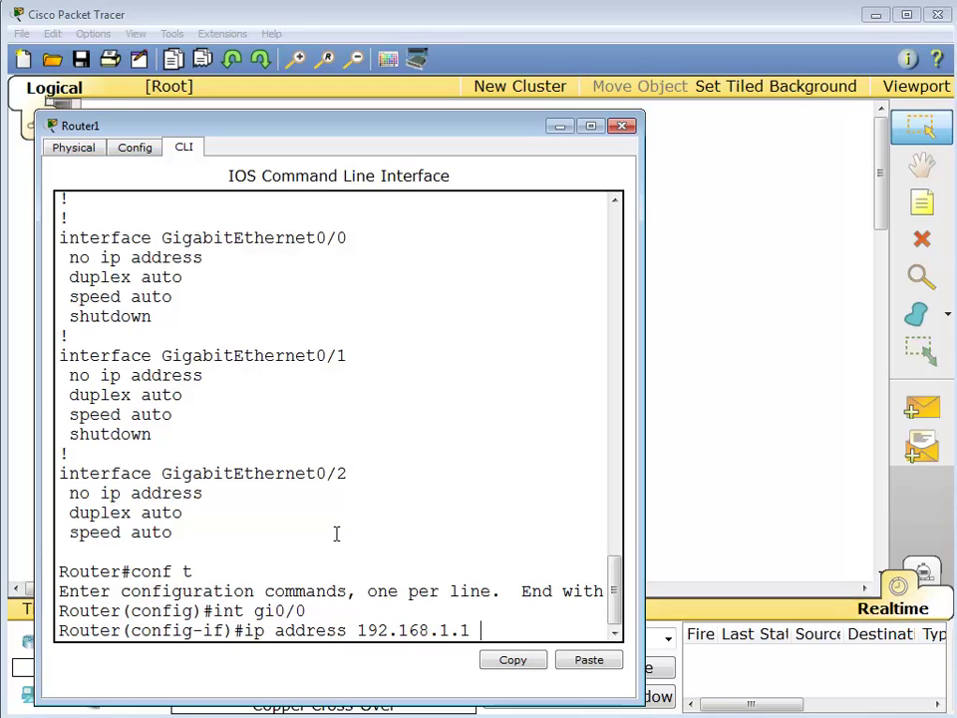
pyautogui.write('25255.255.22')
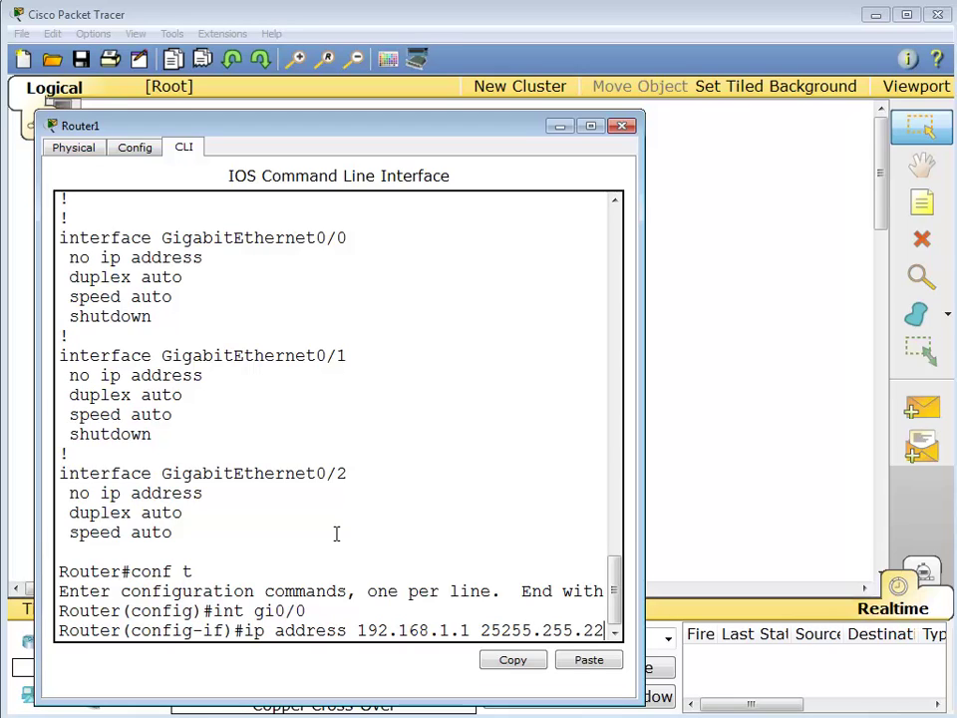
pyautogui.press('BackSpace')
pyautogui.press('BackSpace')
pyautogui.press('BackSpace')
pyautogui.press('BackSpace')
pyautogui.press('BackSpace')
pyautogui.press('BackSpace')
pyautogui.press('BackSpace')
pyautogui.press('BackSpace')
pyautogui.press('BackSpace')
pyautogui.press('BackSpace')
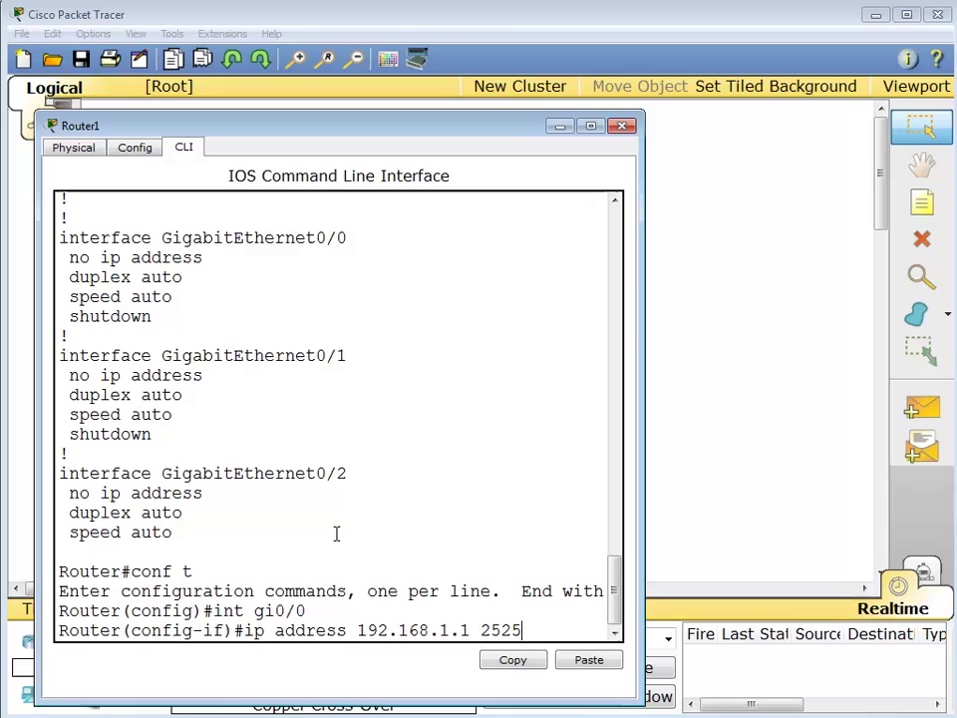
pyautogui.write('5.')
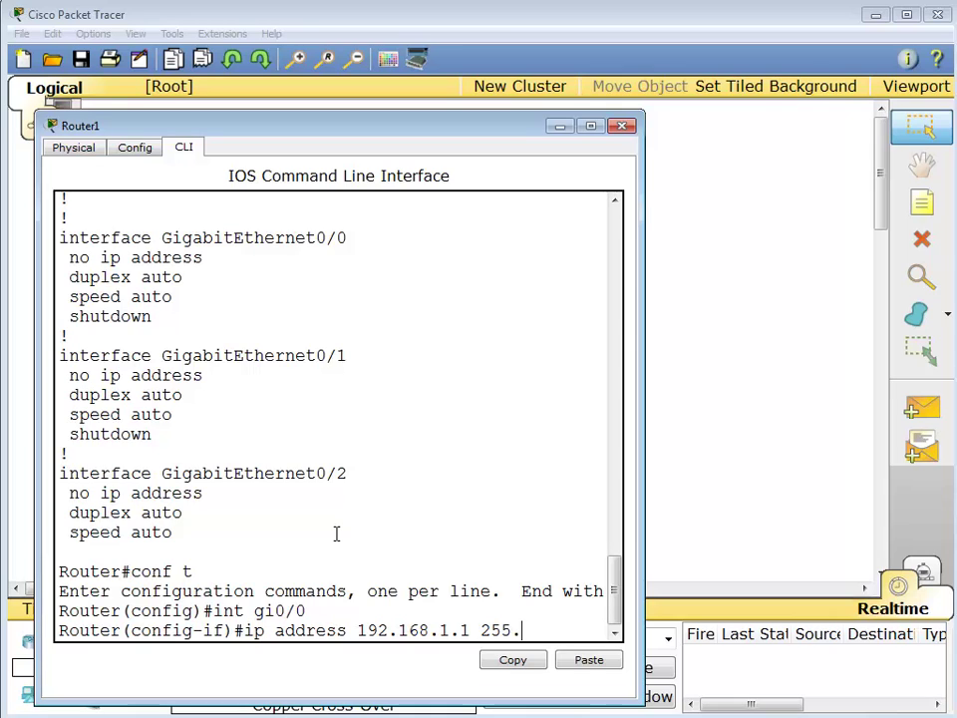
pyautogui.write('255.255.')
pyautogui.write('0')
pyautogui.press('Return')
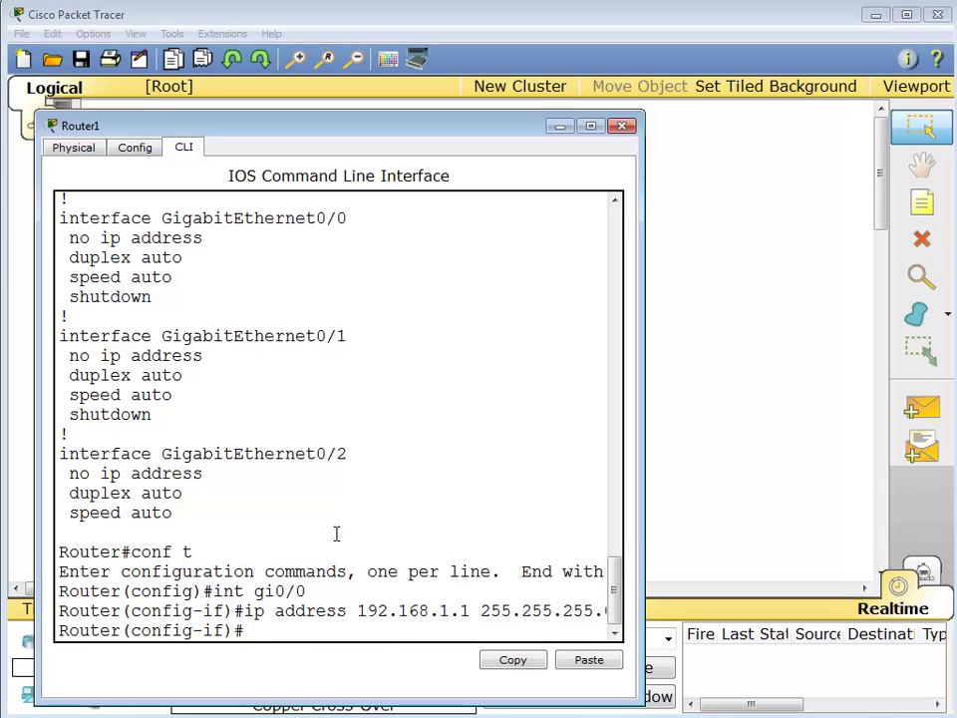
# - Enable Gig0/0 with no shut and recall the int gi0/0 command for editing
pyautogui.write('no shut')
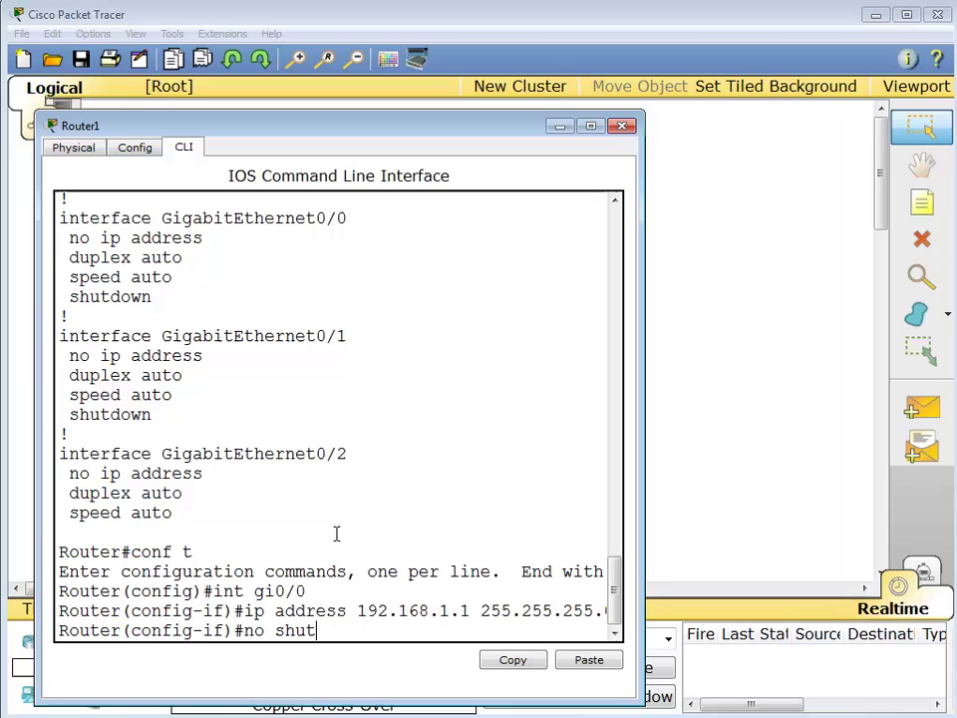
pyautogui.press('Return')
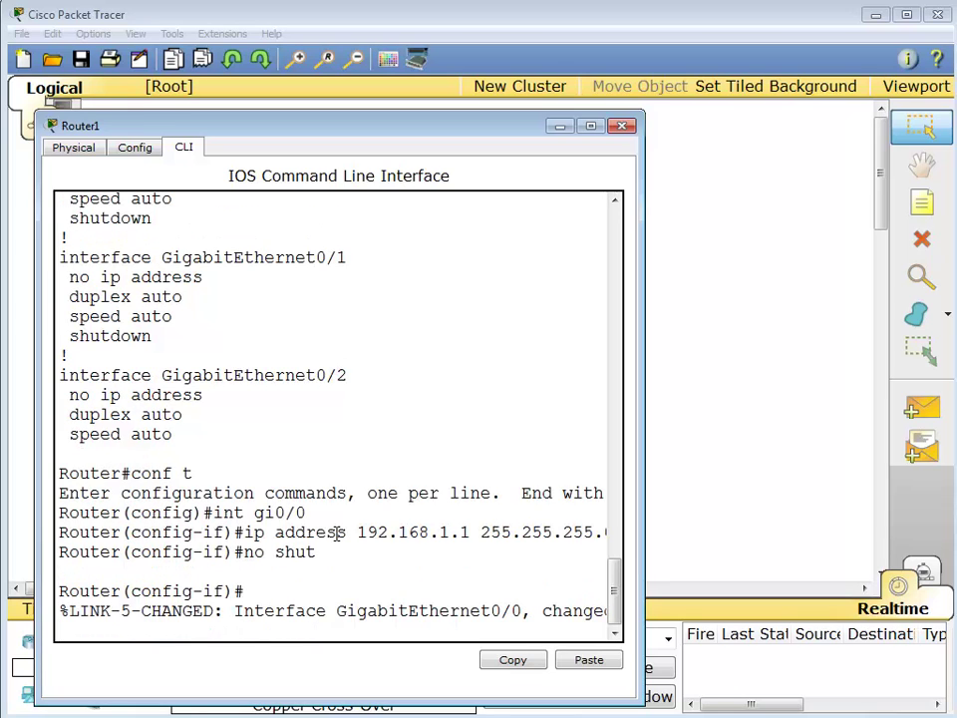
pyautogui.press('Return')
pyautogui.press('Up')
pyautogui.press('Up')
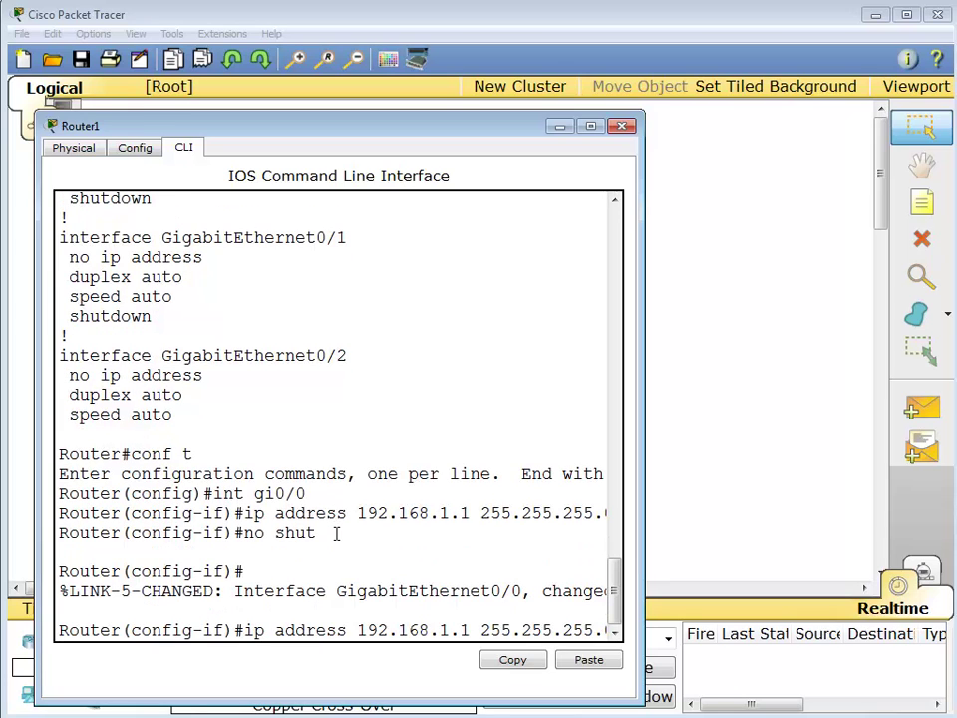
pyautogui.press('Up')
pyautogui.press('BackSpace')
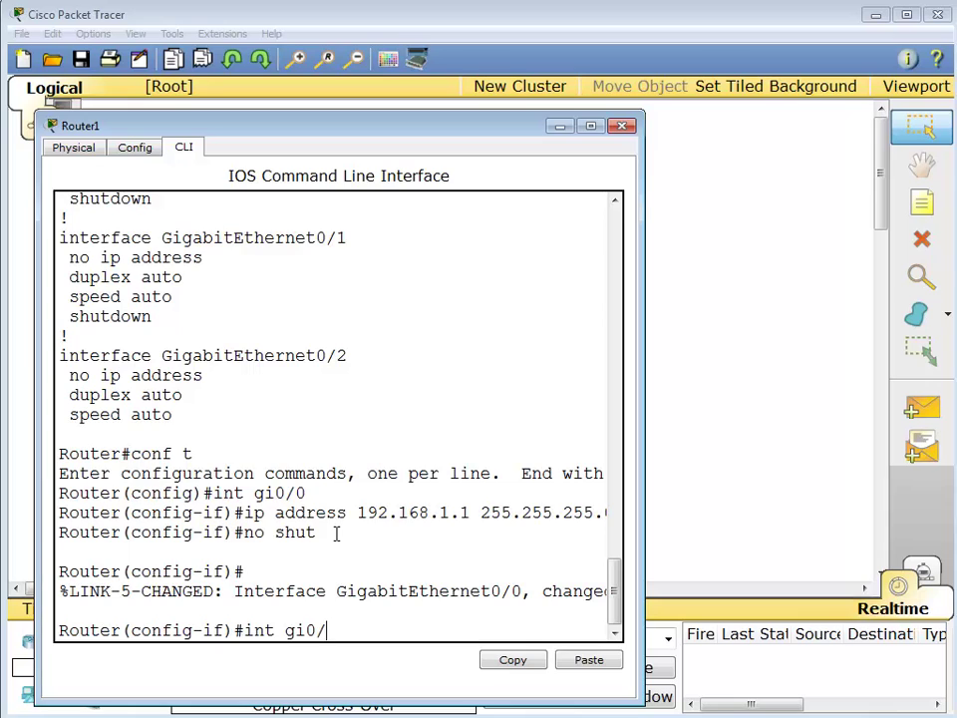
# - Select gi0/1 and assign 10.10.10.1 255.255.255.0, fixing the misspelled 'adress' command
pyautogui.write('1')
pyautogui.press('Return')
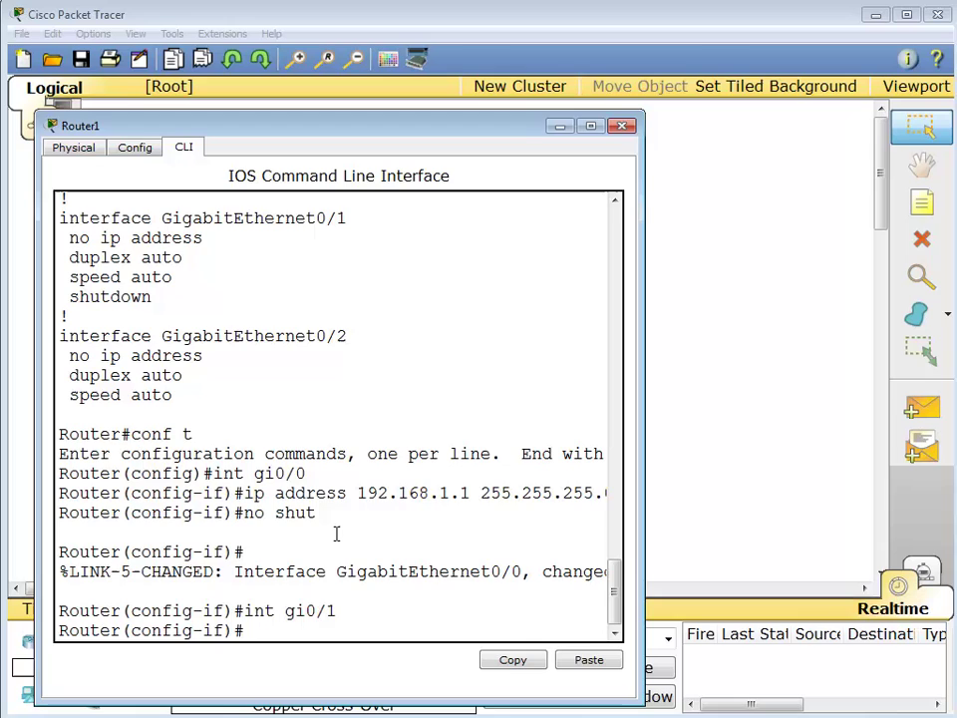
pyautogui.write('ip adre')
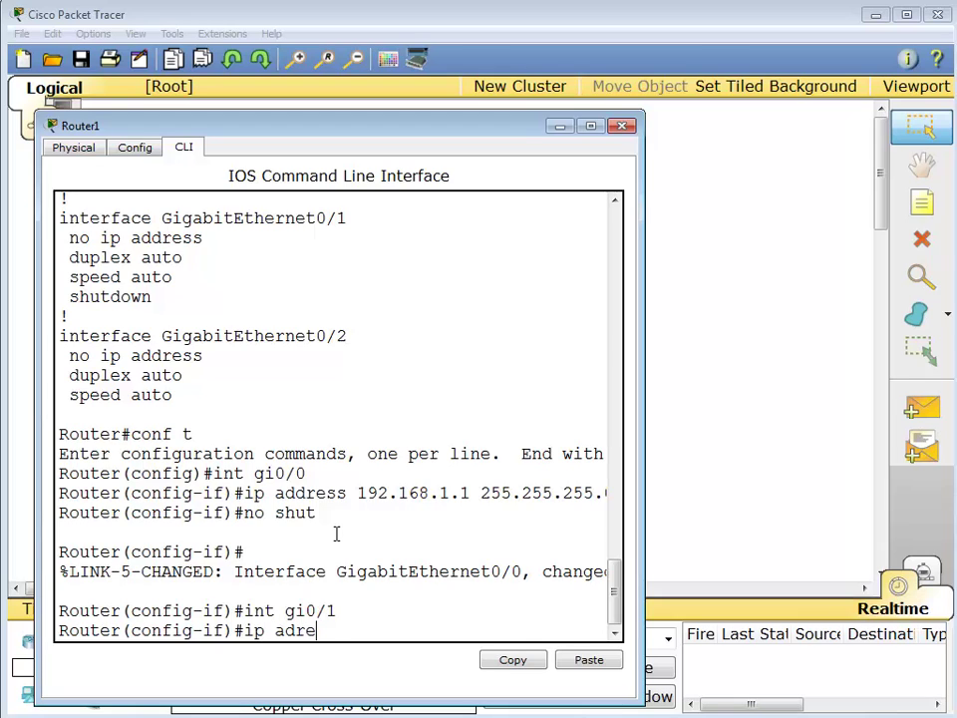
pyautogui.write('ss 10.10.10.')
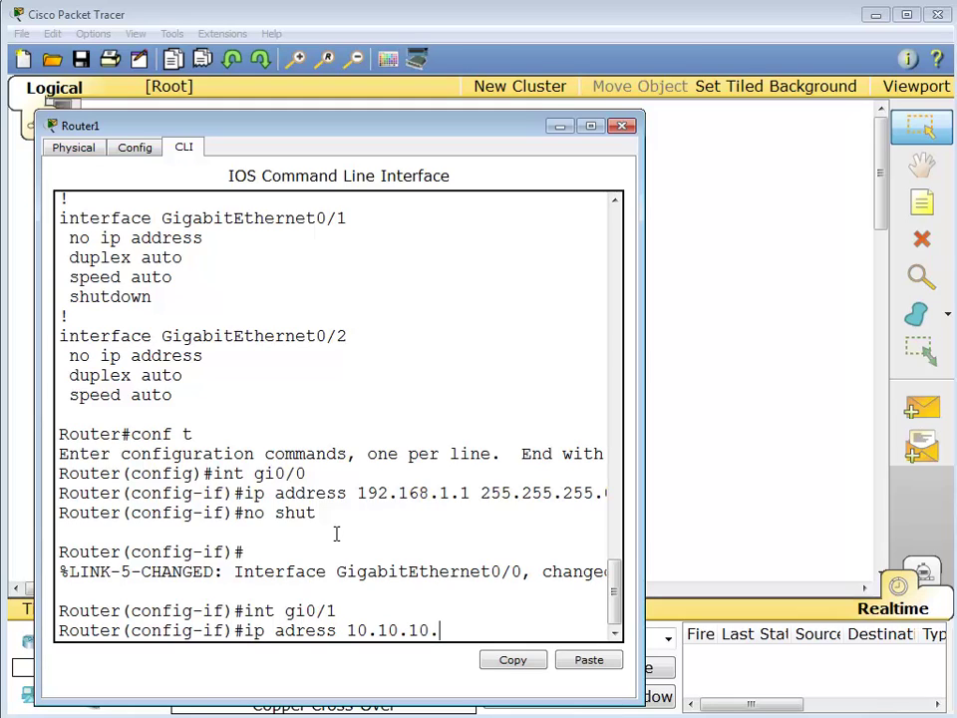
pyautogui.write('0')
pyautogui.press('BackSpace')
pyautogui.write('1 255.255.255.0')
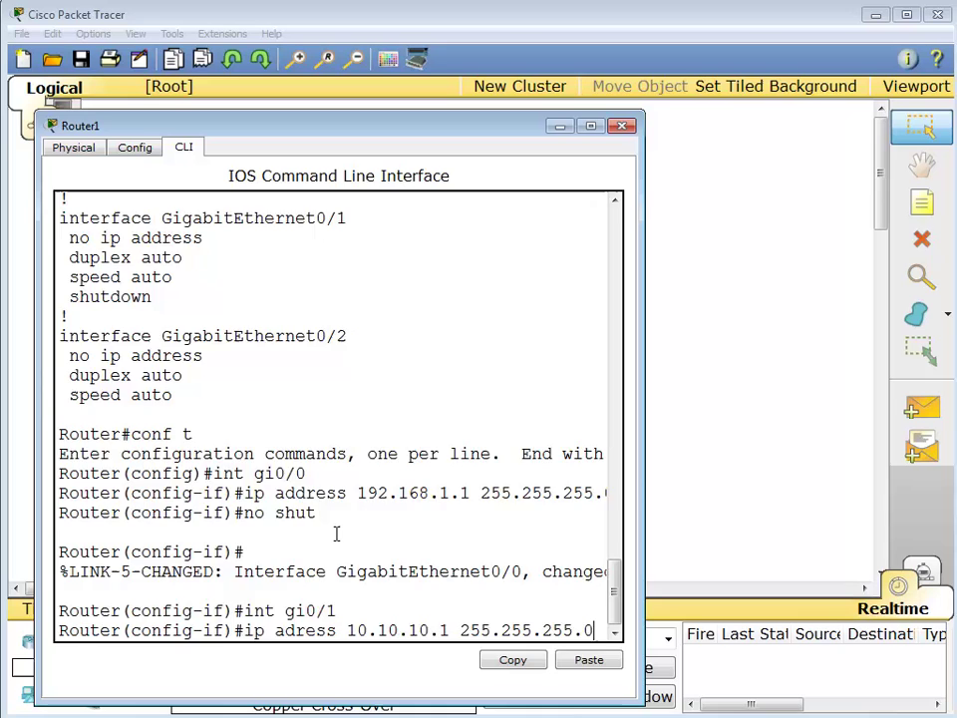
pyautogui.press('Return')
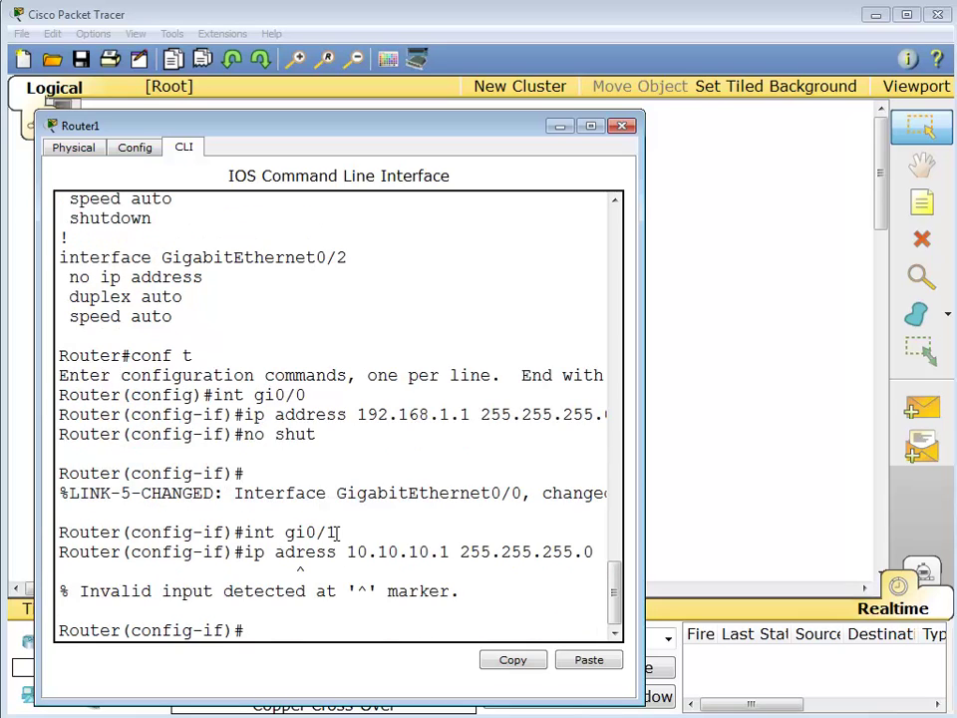
pyautogui.press('Up')
pyautogui.press('Left')
pyautogui.press('Left')
pyautogui.press('Left')
pyautogui.press('Left')
pyautogui.press('Left')
pyautogui.press('Left')
pyautogui.press('Left')
pyautogui.press('Left')
pyautogui.press('Left')
pyautogui.press('Left')
pyautogui.press('Left')
pyautogui.press('Left')
pyautogui.press('Left')
pyautogui.press('Left')
pyautogui.press('Left')
pyautogui.press('Left')
pyautogui.press('Left')
pyautogui.press('Left')
pyautogui.press('Left')
pyautogui.press('Left')
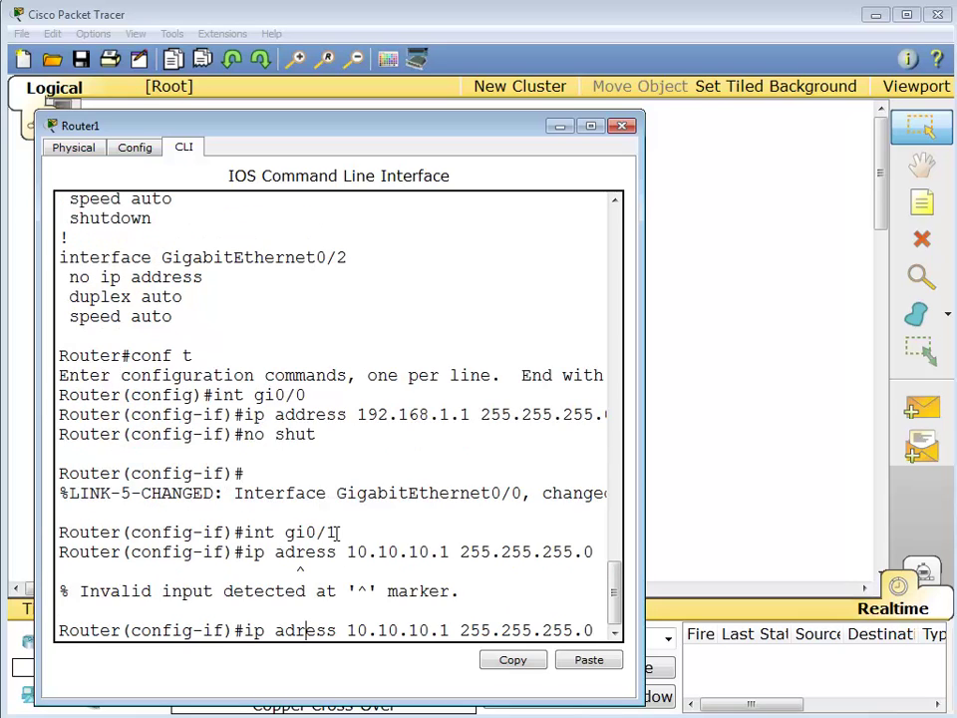
pyautogui.write('d')
pyautogui.press('Return')
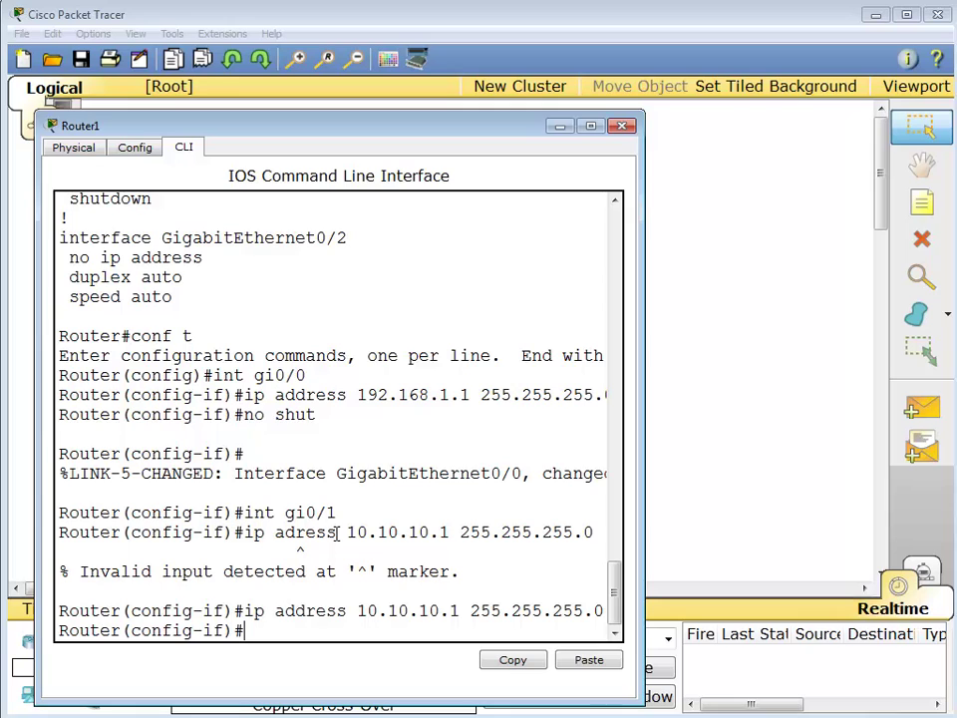
# - Bring Router1's Gig0/1 up with no shut
pyautogui.write('shut')
pyautogui.press('BackSpace')
pyautogui.press('BackSpace')
pyautogui.press('BackSpace')
pyautogui.press('BackSpace')
pyautogui.press('BackSpace')
pyautogui.write('no shut')
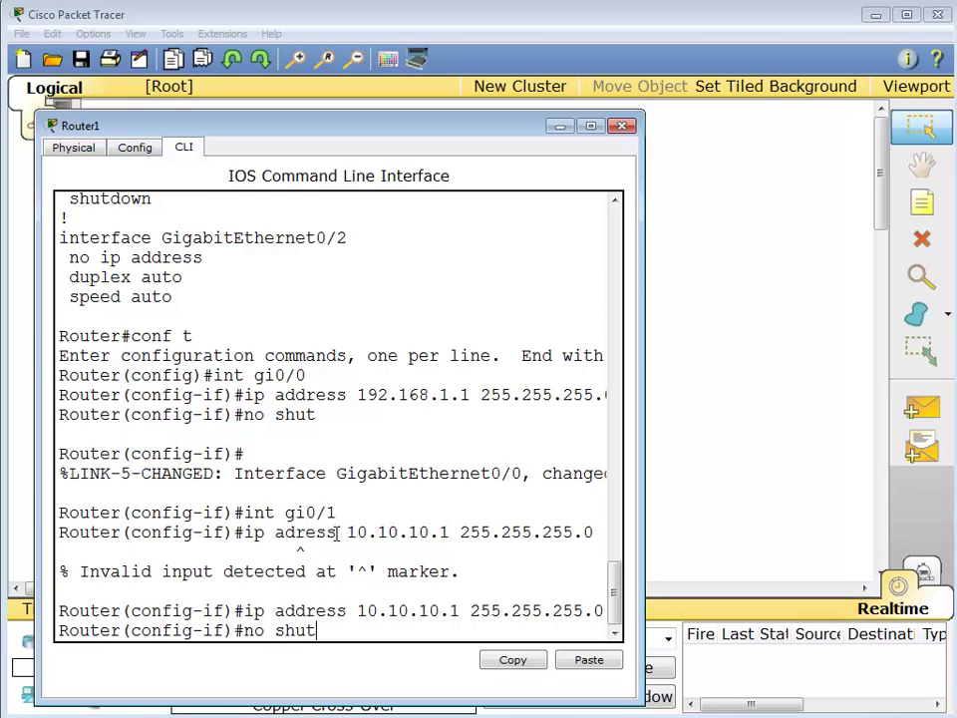
pyautogui.press('Return')
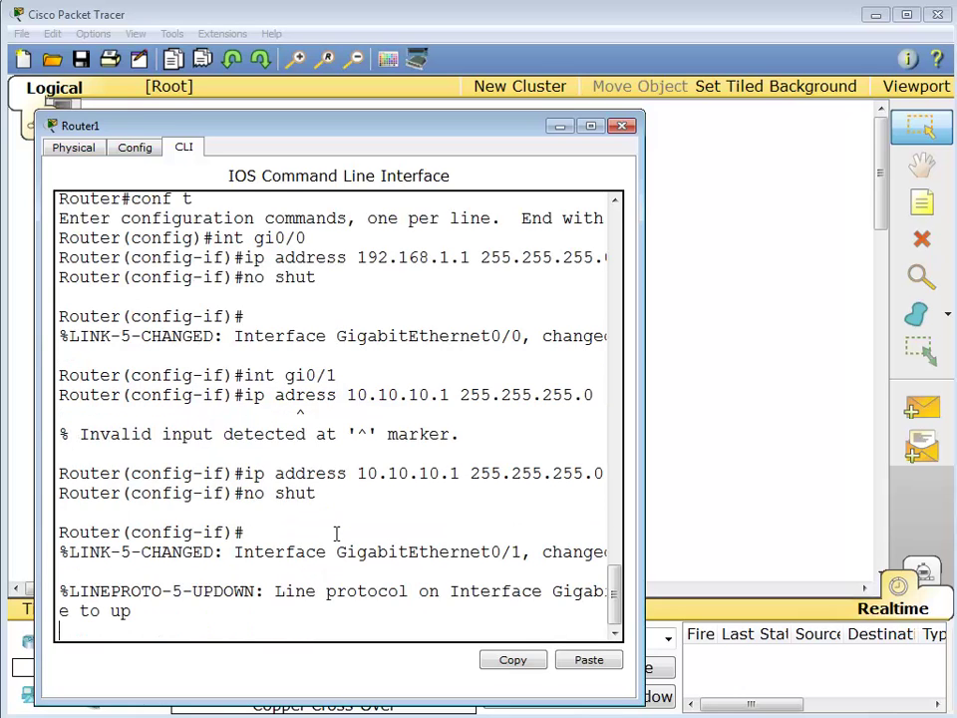
pyautogui.press('Return')
pyautogui.press('Return')
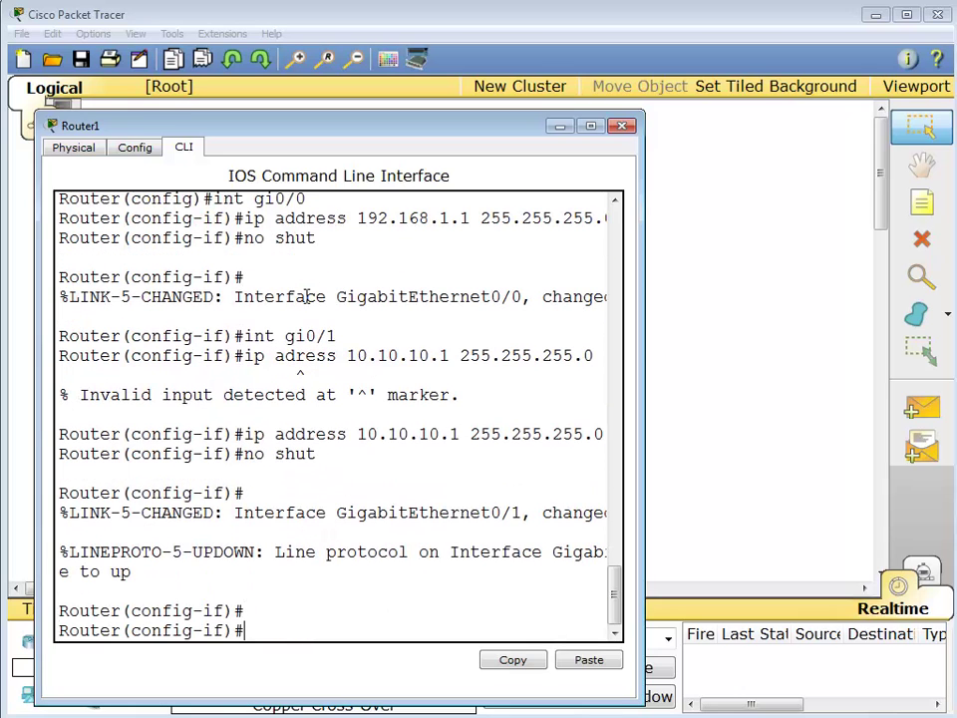
# - Switch to Router0's command line, decline setup, and enter en and conf t
pyautogui.click(623, 126)
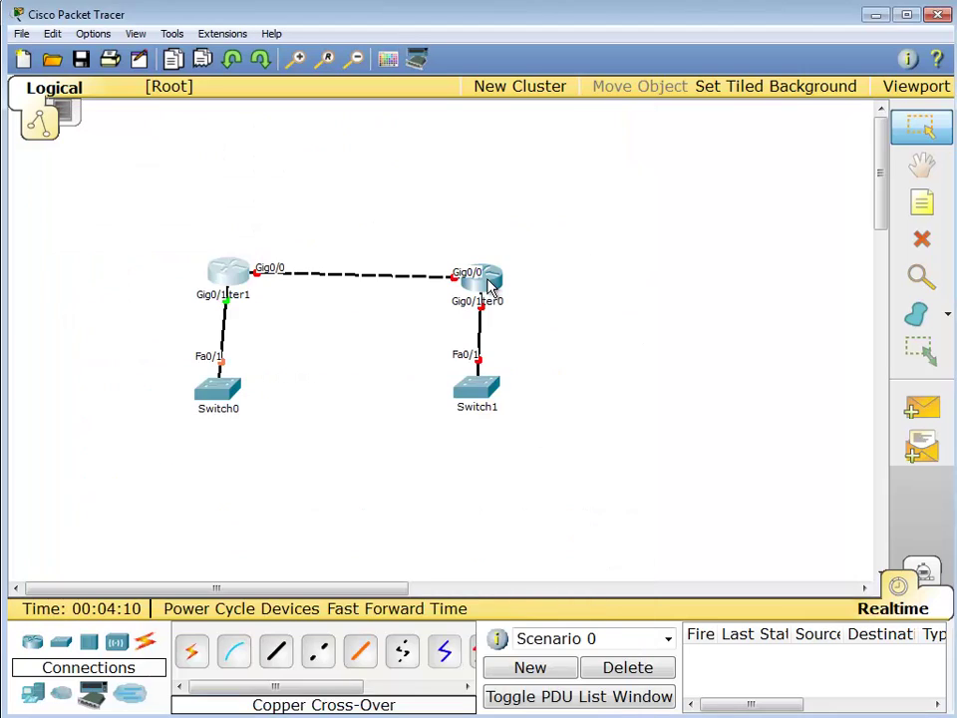
pyautogui.click(487, 279)
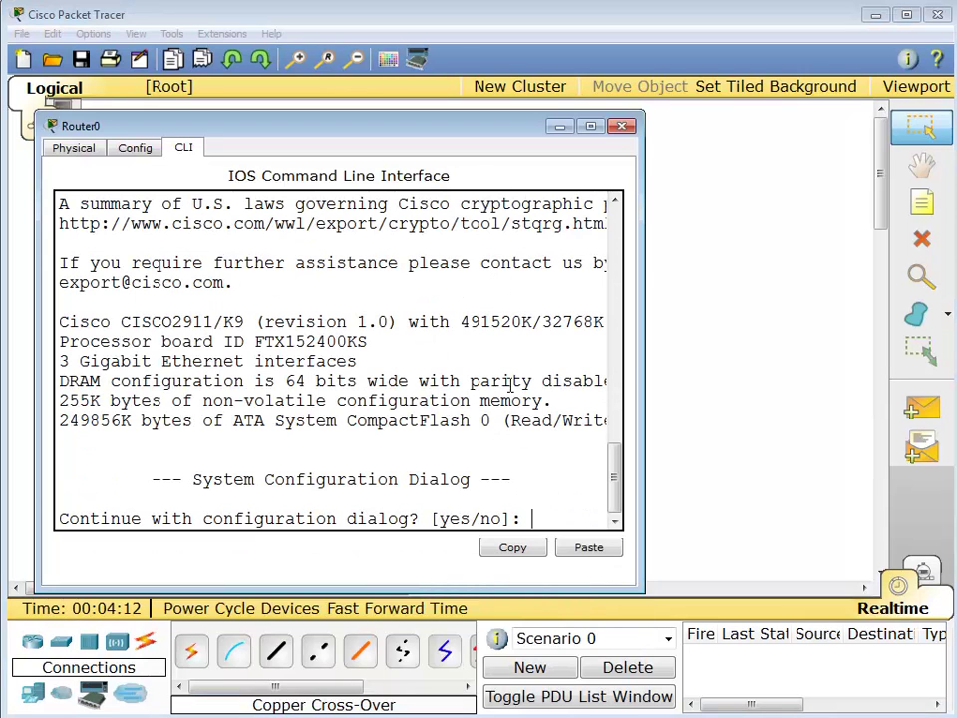
pyautogui.write('no')
pyautogui.press('Return')
pyautogui.press('Return')
pyautogui.press('Return')
pyautogui.write('en')
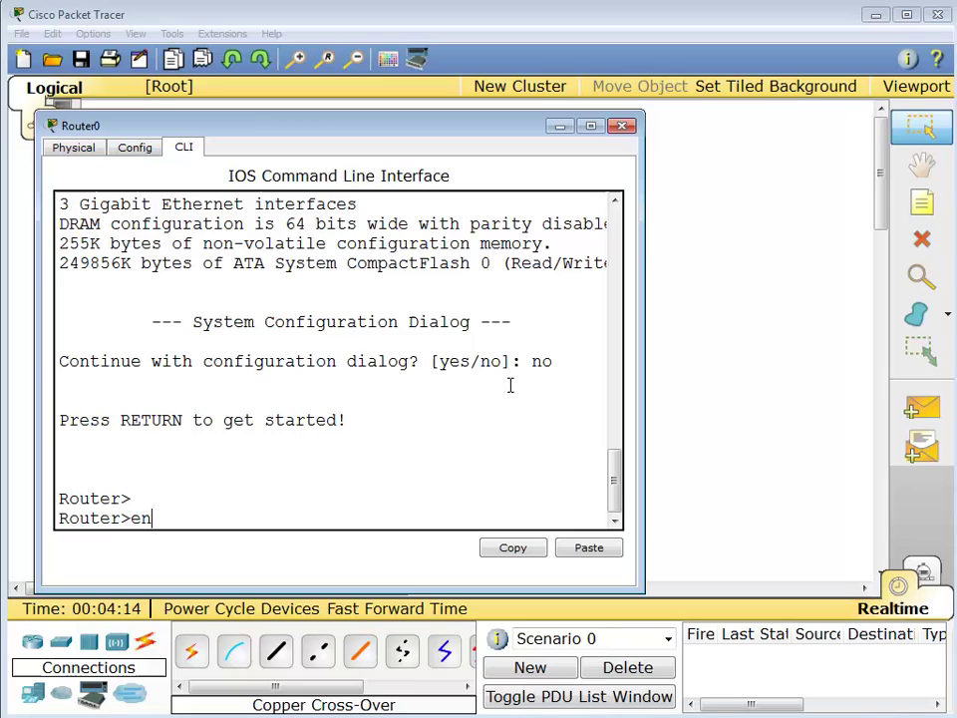
pyautogui.press('Return')
pyautogui.write('conf')
pyautogui.write(' t')
pyautogui.press('Return')
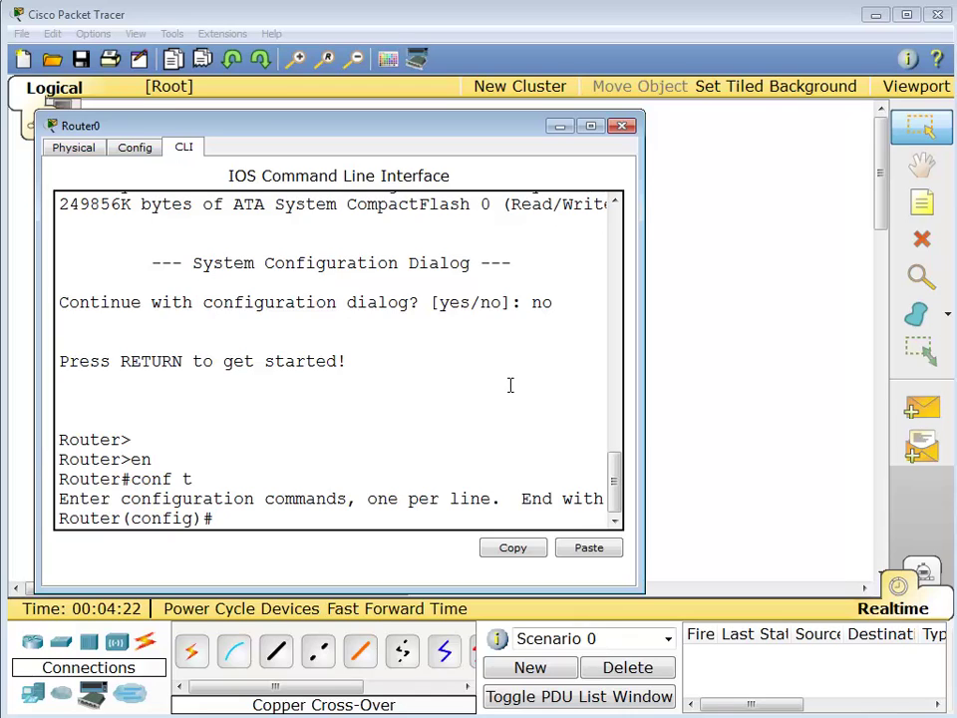
# - Exit configuration mode and page through Router0's sh run output in a taller window
pyautogui.write('sh run')
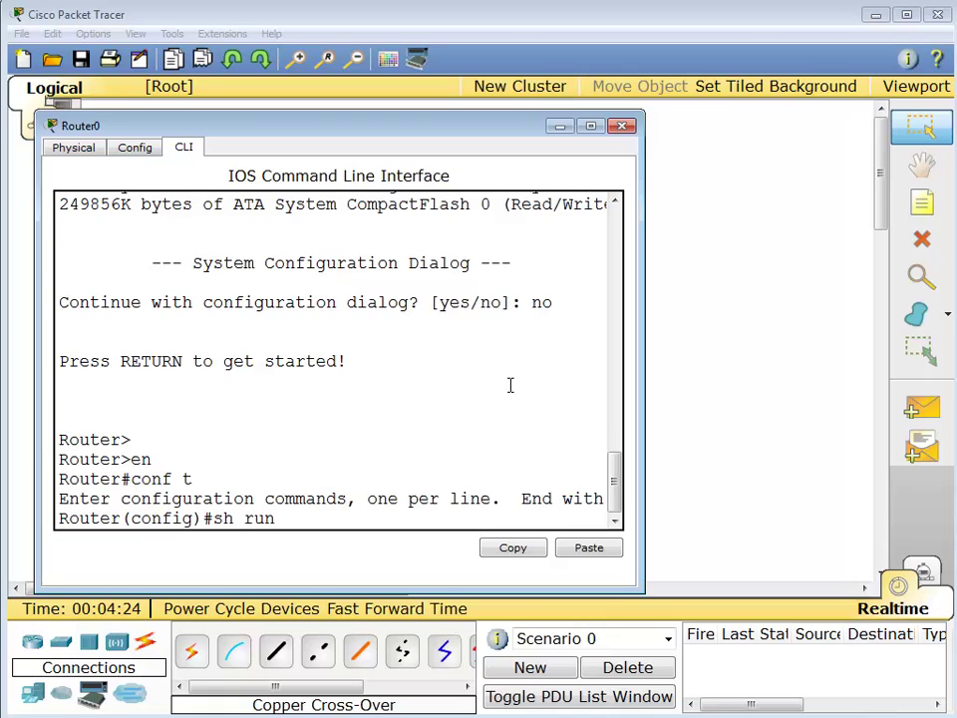
pyautogui.press('Return')
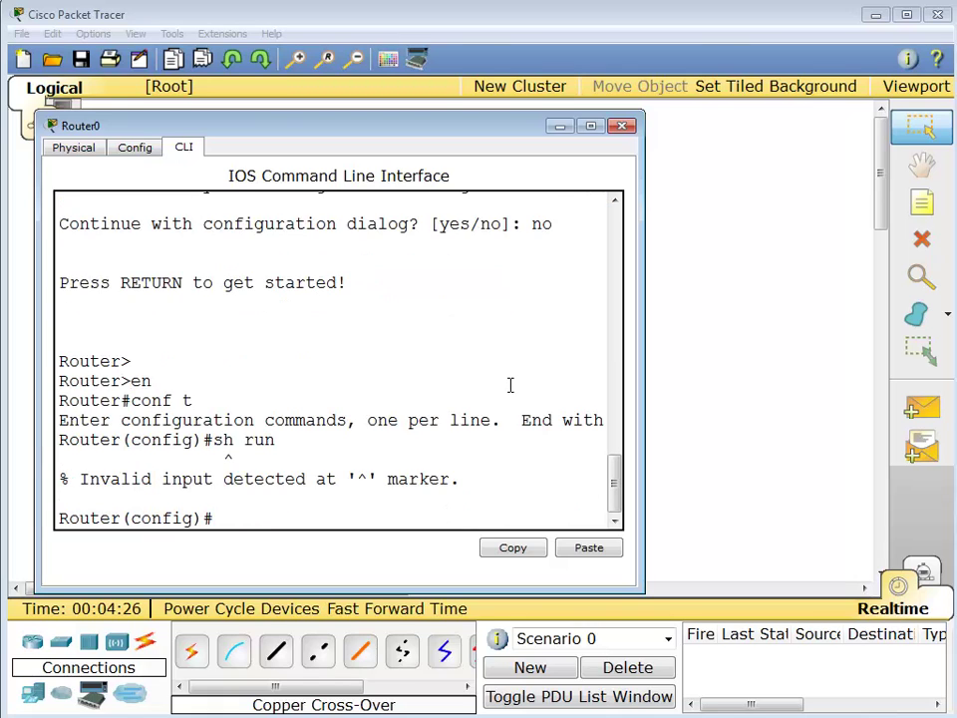
pyautogui.write('exit')
pyautogui.press('Return')
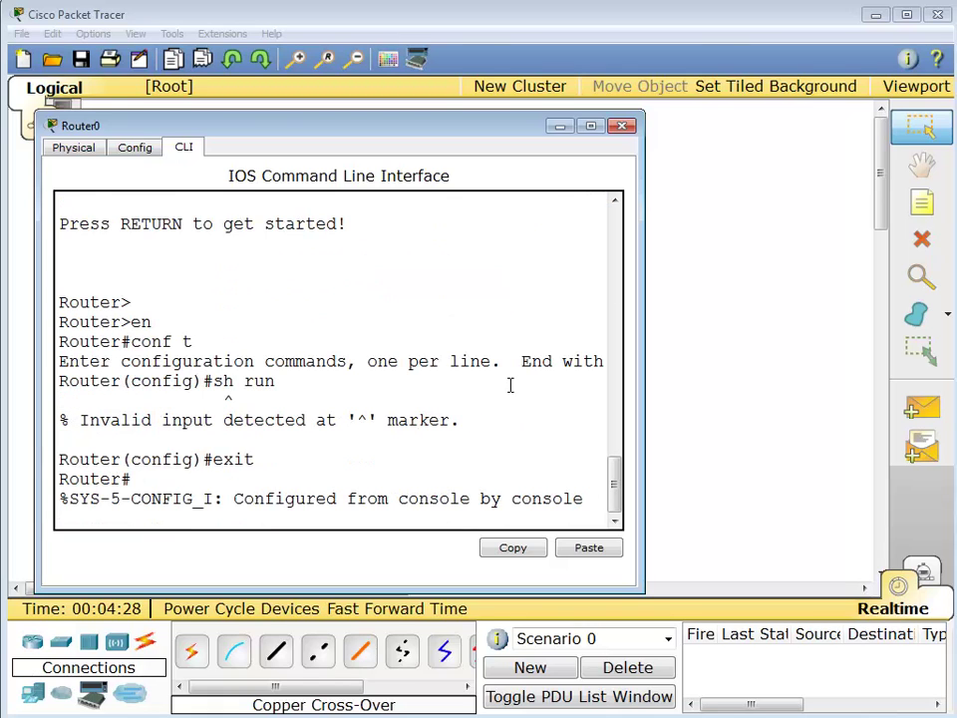
pyautogui.press('Return')
pyautogui.press('Return')
pyautogui.press('Return')
pyautogui.write('sh run')
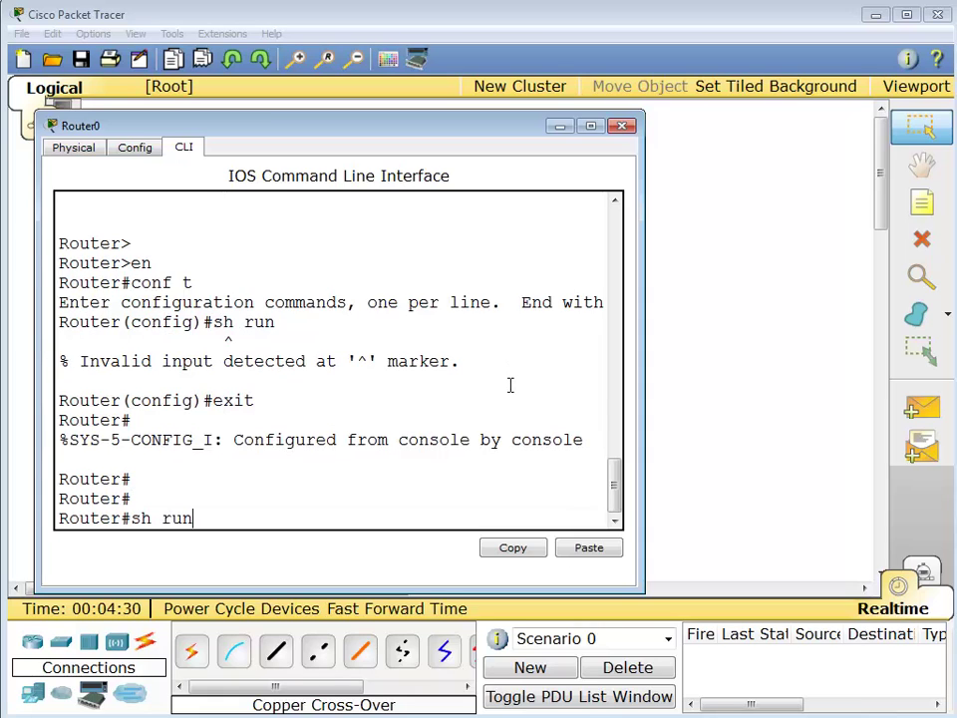
pyautogui.press('Return')
pyautogui.press('space')
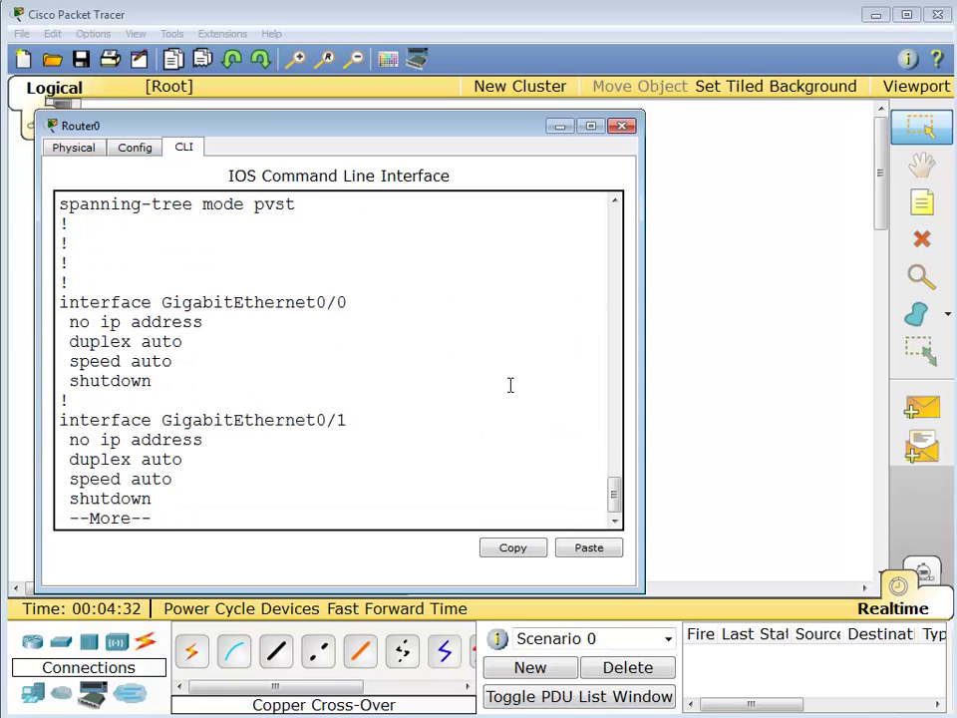
pyautogui.press('Return')
pyautogui.press('Return')
pyautogui.press('Return')
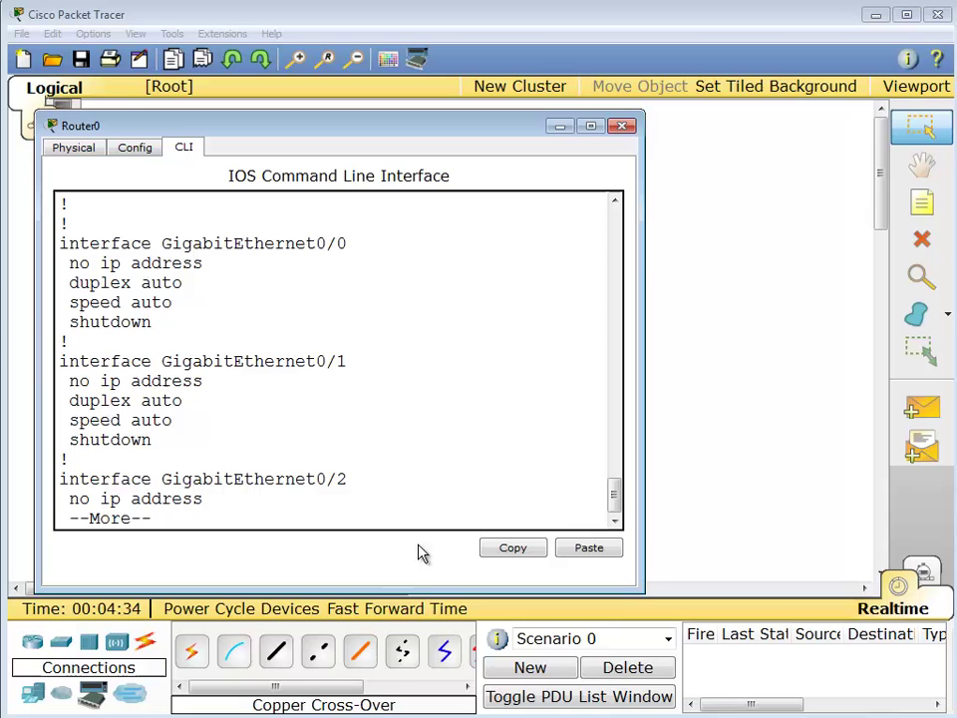
pyautogui.moveTo(422, 591); pyautogui.dragTo(427, 704)
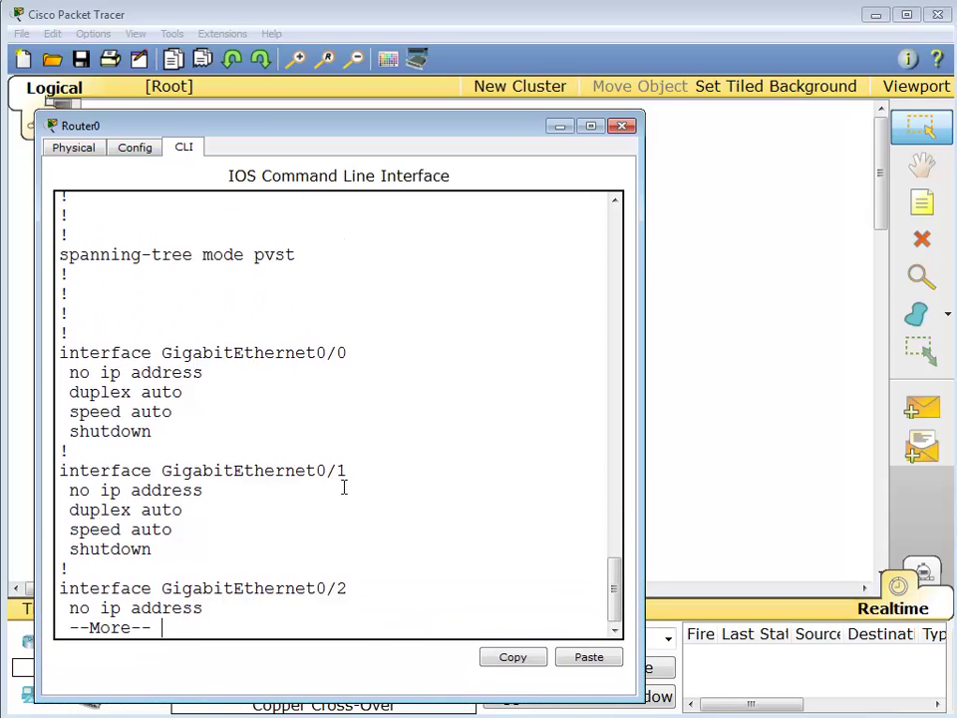
# - Re-enter global configuration mode with conf t after a mistyped attempt
pyautogui.write('qcnof t')
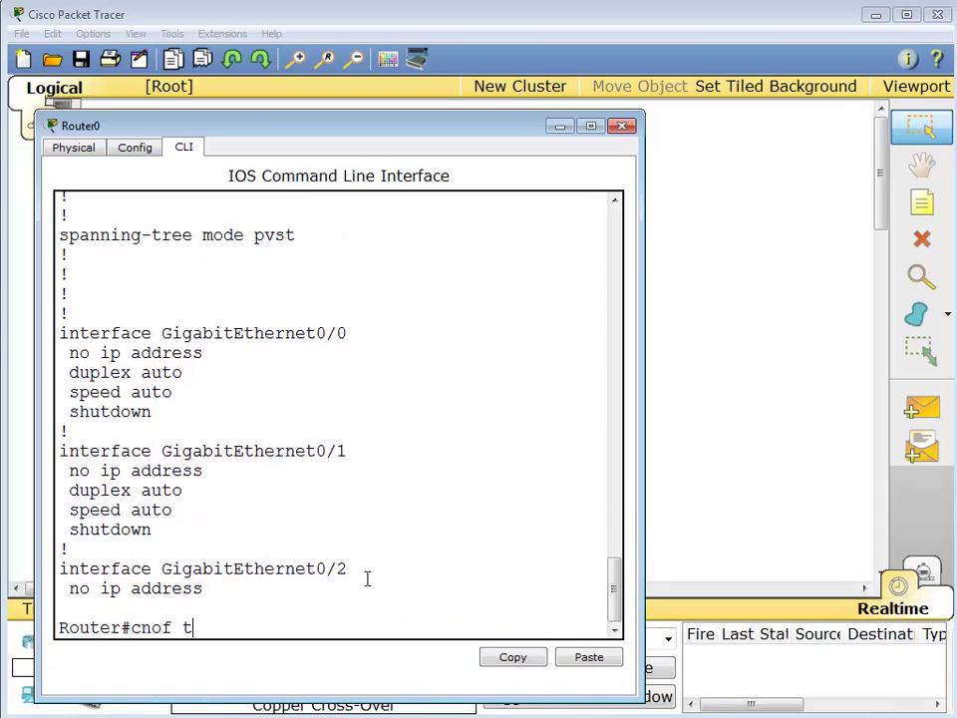
pyautogui.press('Return')
pyautogui.write('conf t')
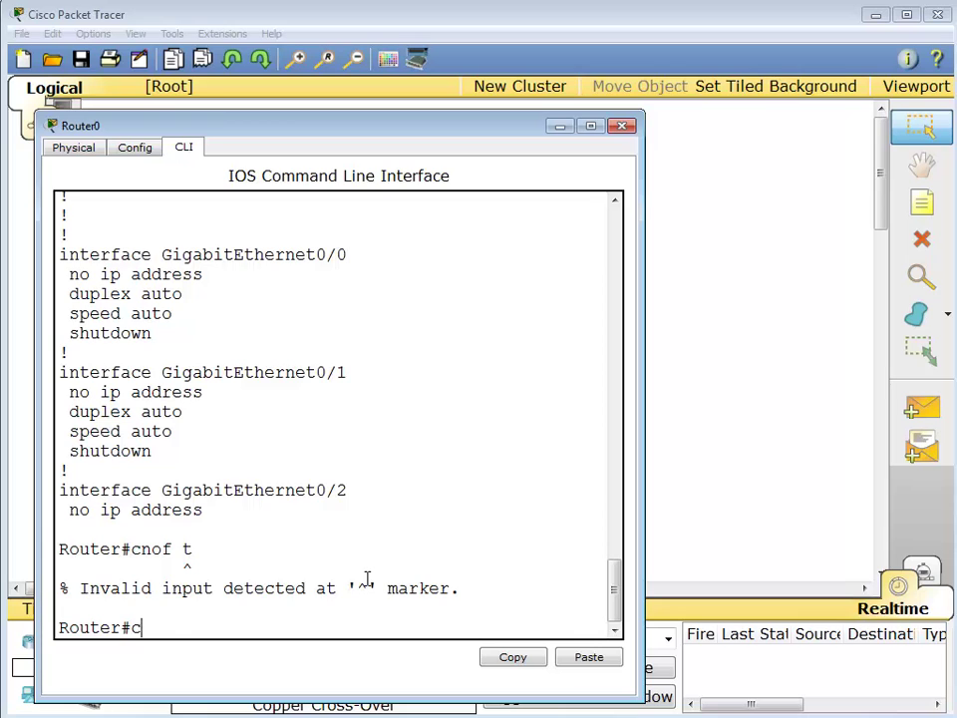
pyautogui.press('Return')
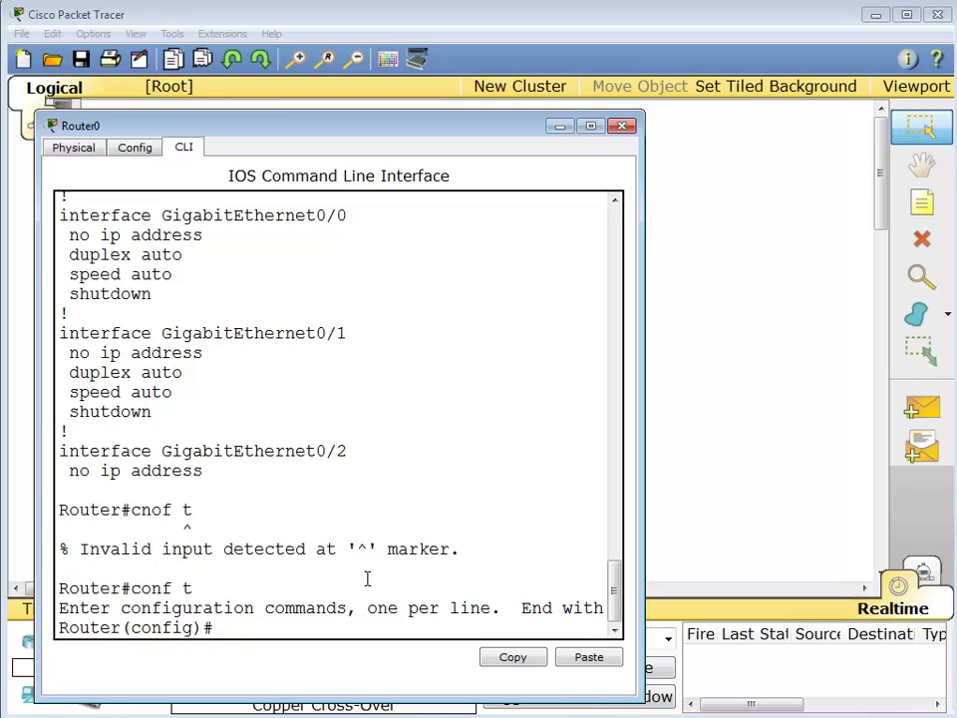
# - Select int gig0/0 and assign it ip address 192.168.1.2 255.255.255.0
pyautogui.write('int gig0/0')
pyautogui.press('Return')
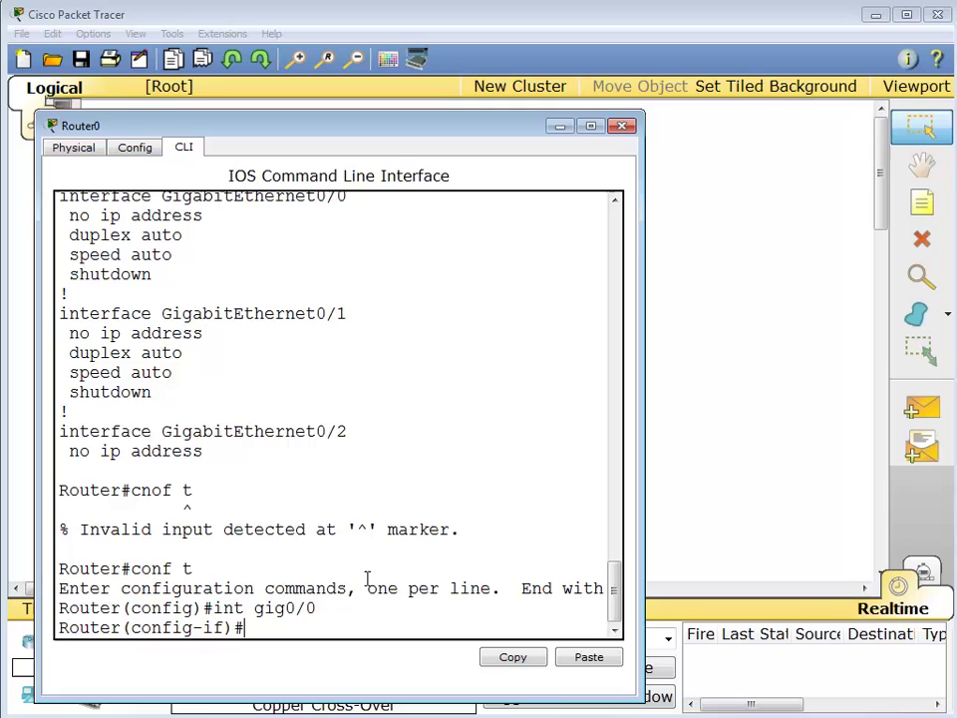
pyautogui.write('1')
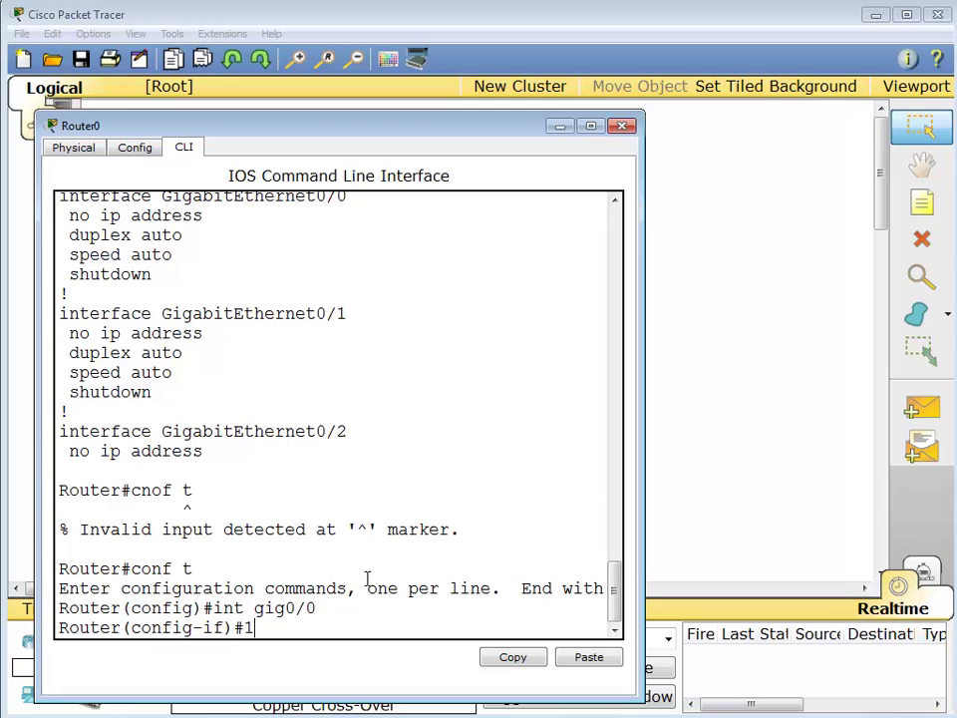
pyautogui.write('92.168.1.2 255')
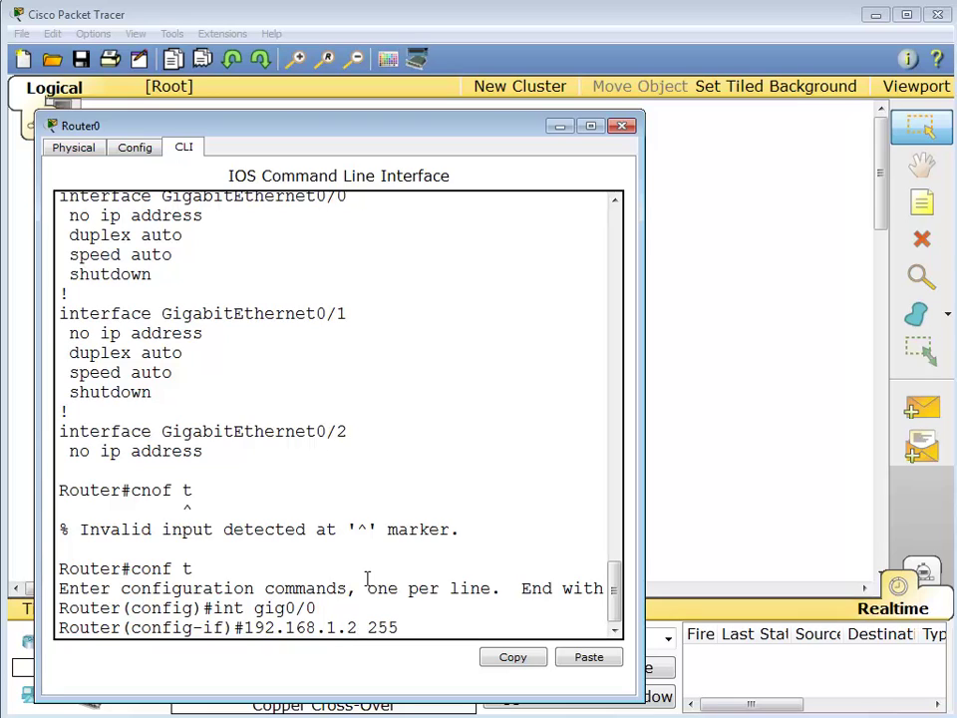
pyautogui.write('.255.')
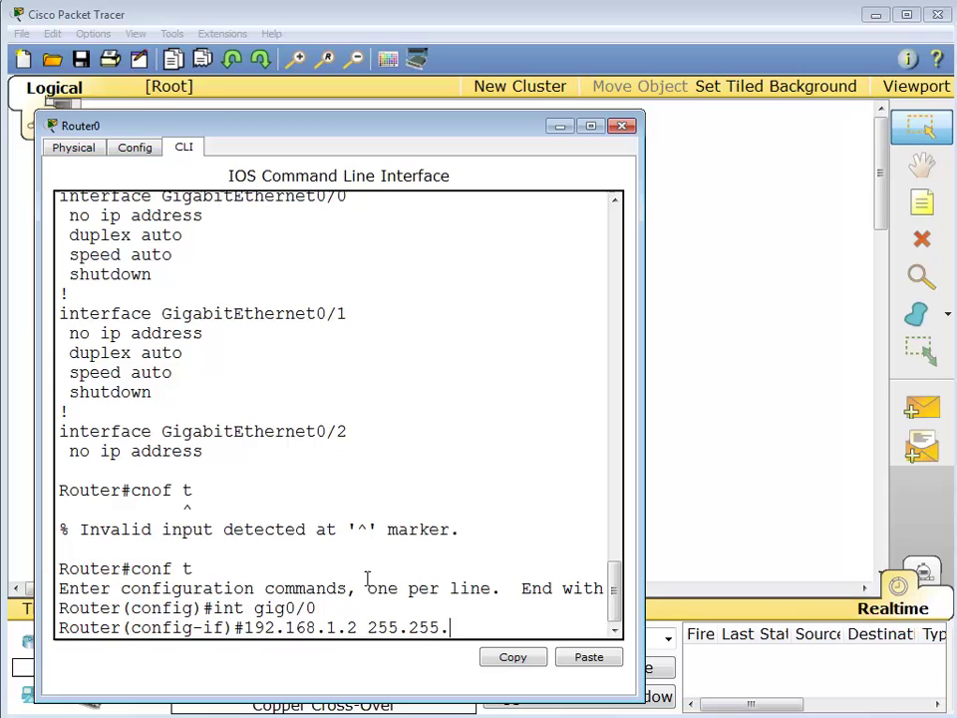
pyautogui.write('255.0')
pyautogui.press('Return')
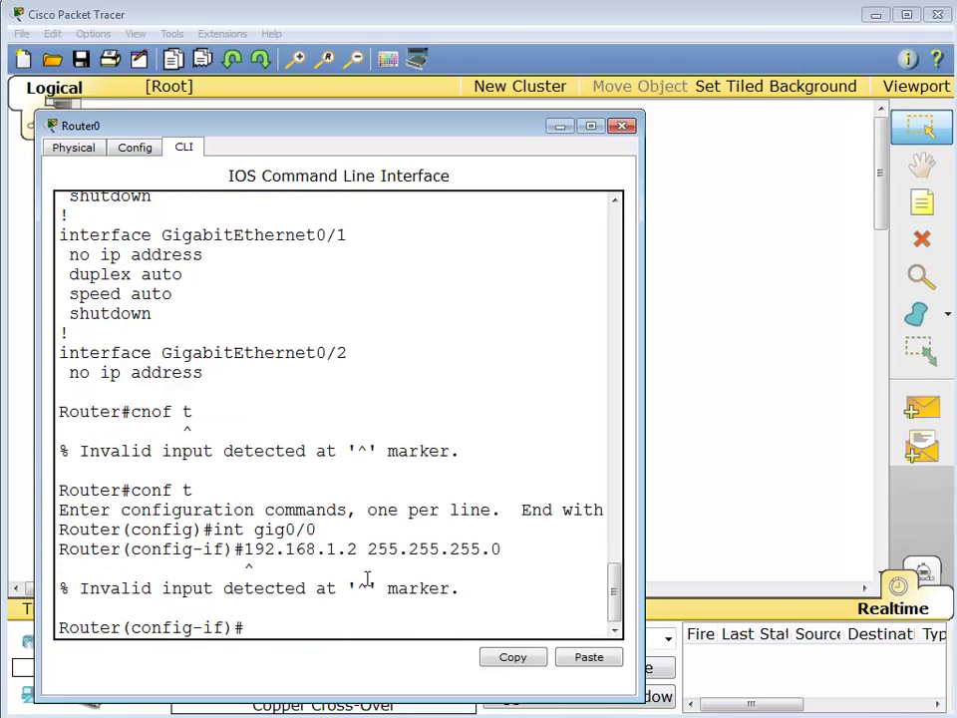
pyautogui.press('Up')
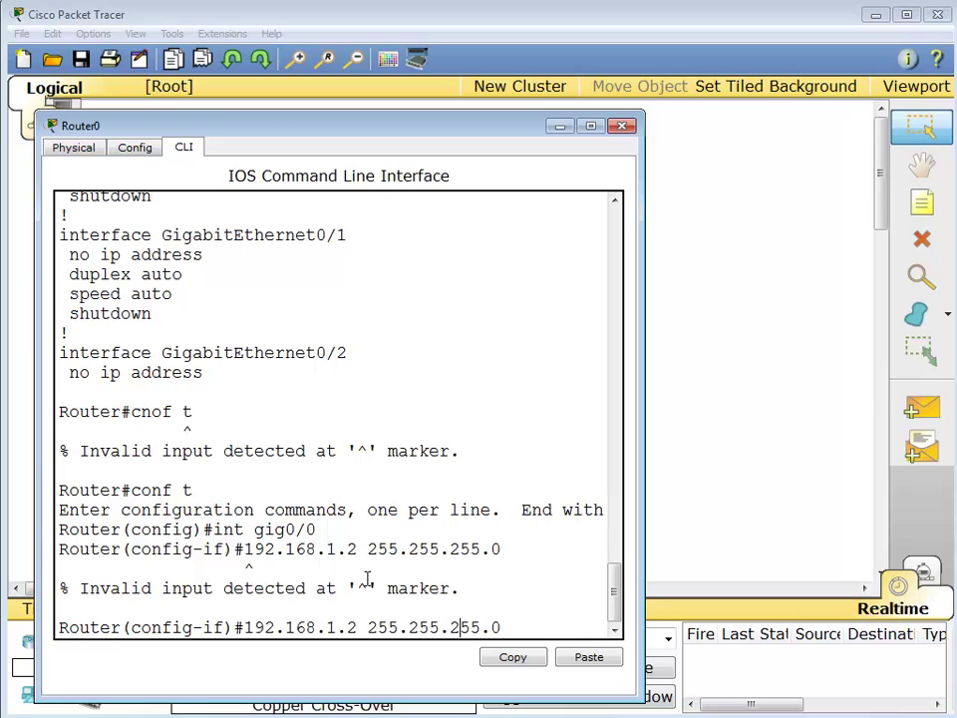
pyautogui.press('Left')
pyautogui.press('Left')
pyautogui.press('Left')
pyautogui.press('Left')
pyautogui.press('Left')
pyautogui.press('Left')
pyautogui.press('Left')
pyautogui.press('Left')
pyautogui.press('Left')
pyautogui.press('Left')
pyautogui.press('Left')
pyautogui.press('Left')
pyautogui.press('Left')
pyautogui.press('Left')
pyautogui.press('Left')
pyautogui.press('Left')
pyautogui.press('Left')
pyautogui.press('Left')
pyautogui.press('Left')
pyautogui.press('Left')
pyautogui.write('ip ad')
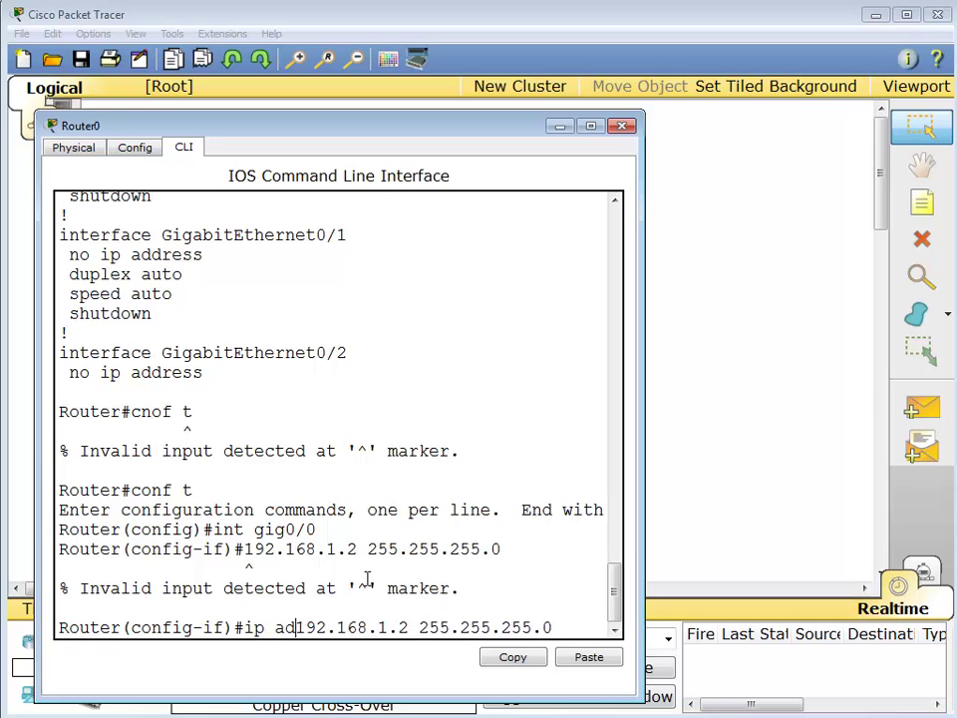
pyautogui.write('dress')
pyautogui.press('Return')
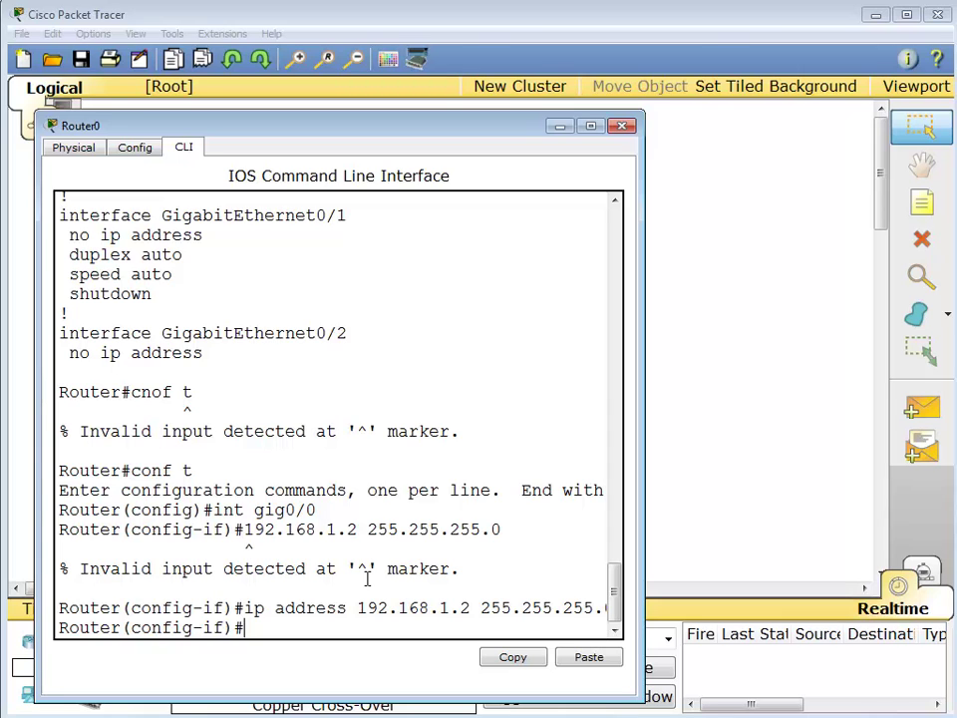
# - Enable Gig0/0 with no shut, then edit the recalled command to int gig0/1
pyautogui.write('no shut')
pyautogui.press('Return')
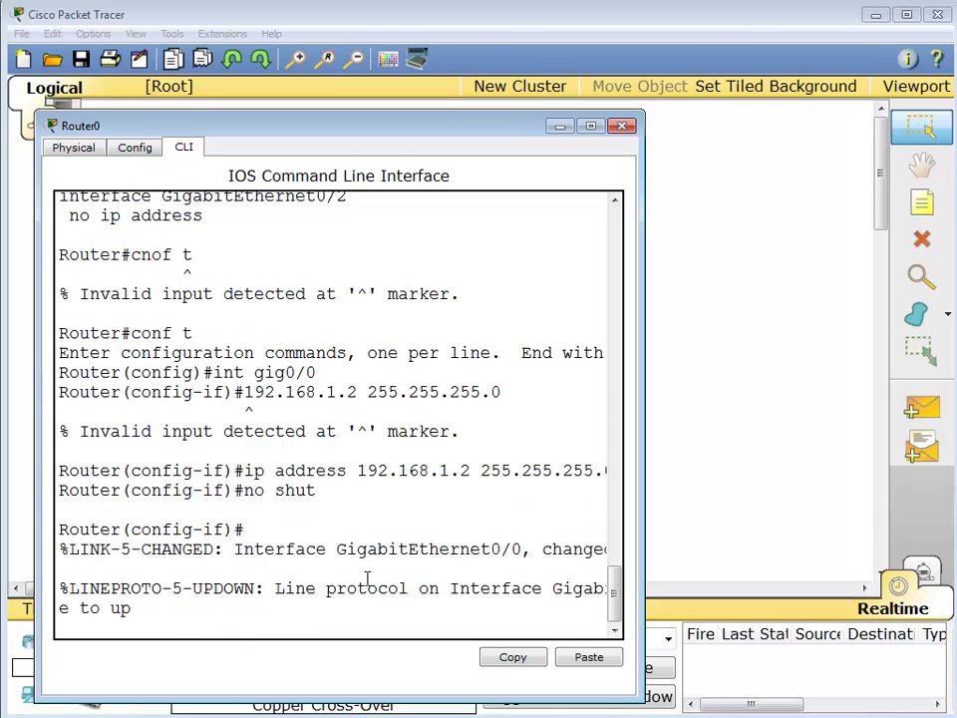
pyautogui.press('Return')
pyautogui.press('Up')
pyautogui.press('Up')
pyautogui.press('Up')
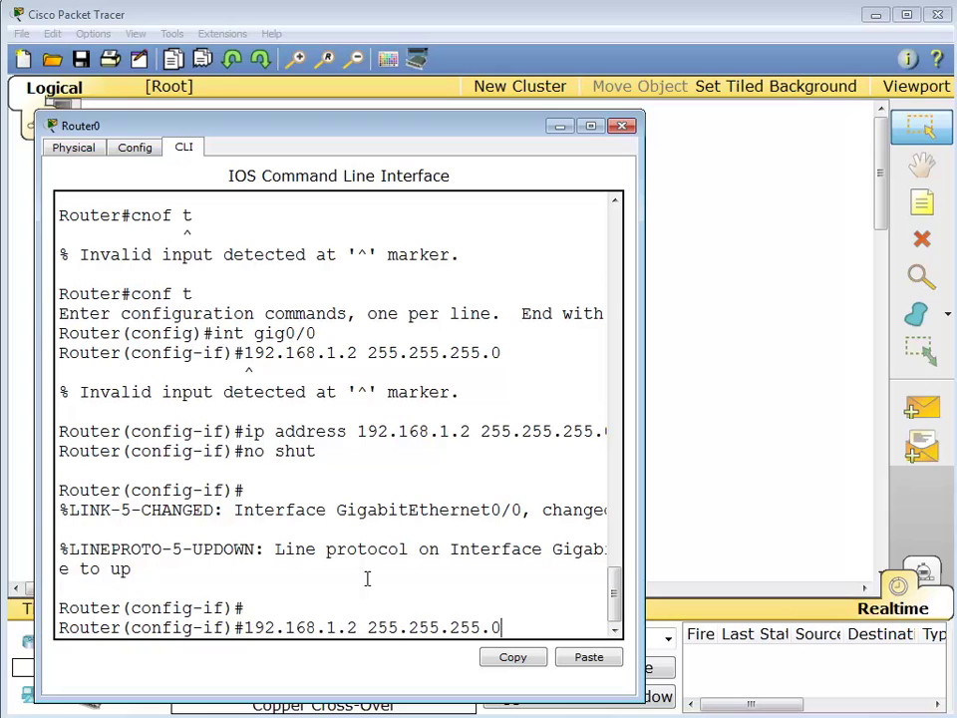
pyautogui.press('Up')
pyautogui.press('BackSpace')
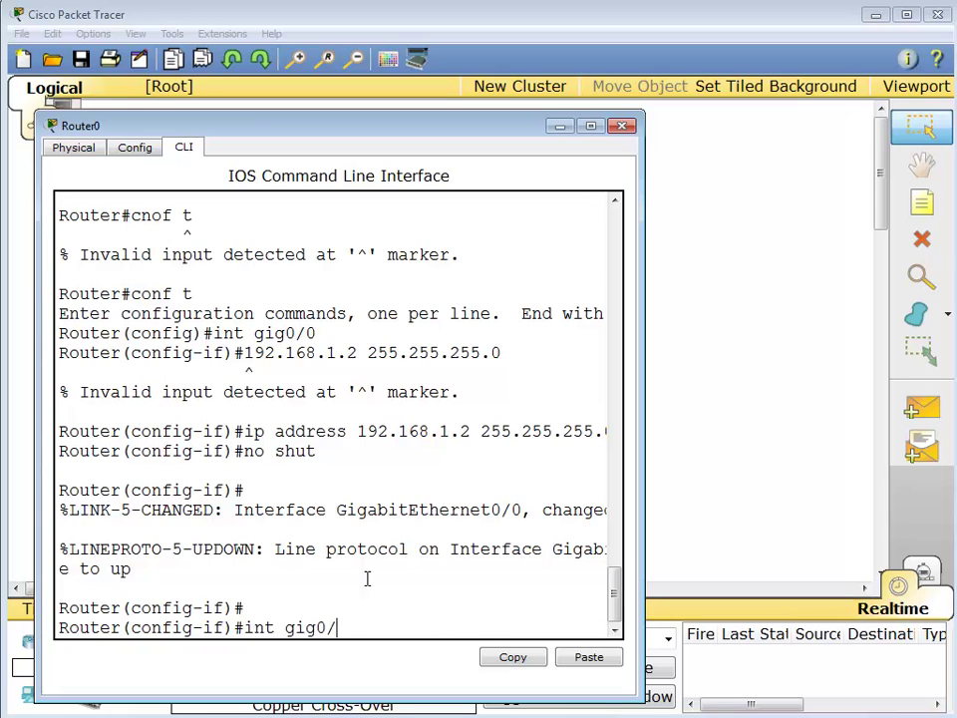
pyautogui.write('1')
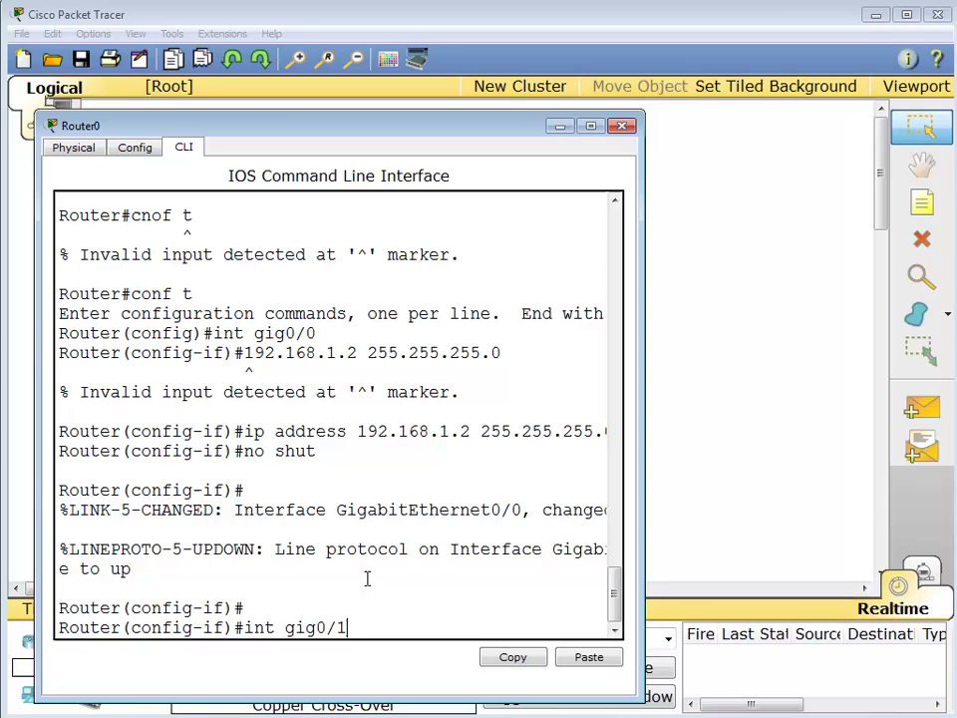
pyautogui.press('Return')
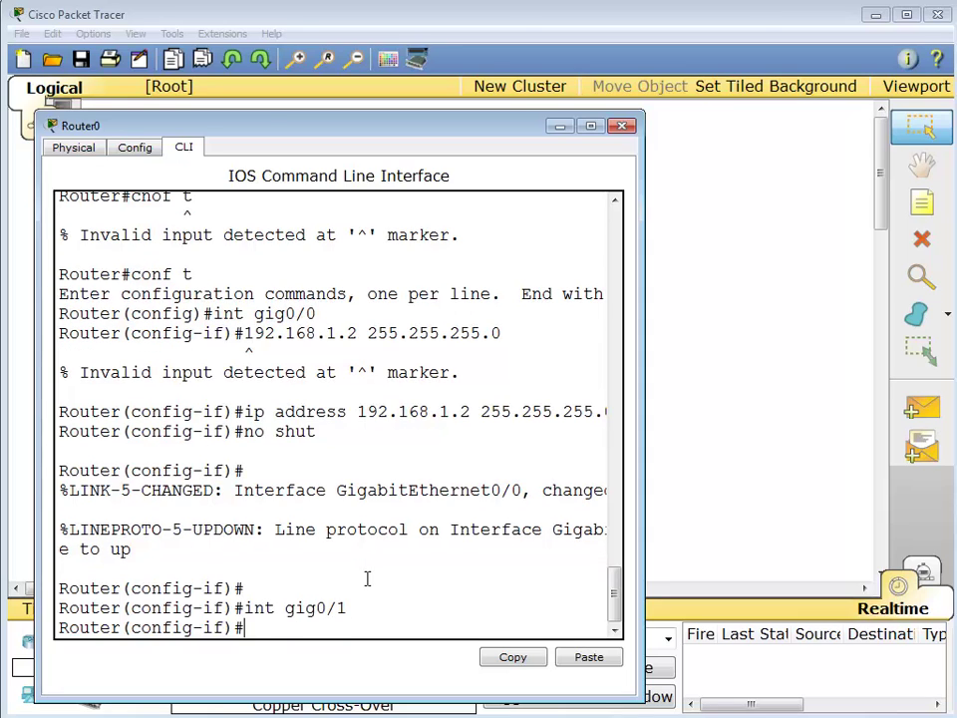
# - Assign 10.10.20.1 255.255.255.0 to Gig0/1, enable it with no shut, and exit
pyautogui.write('ip address ')
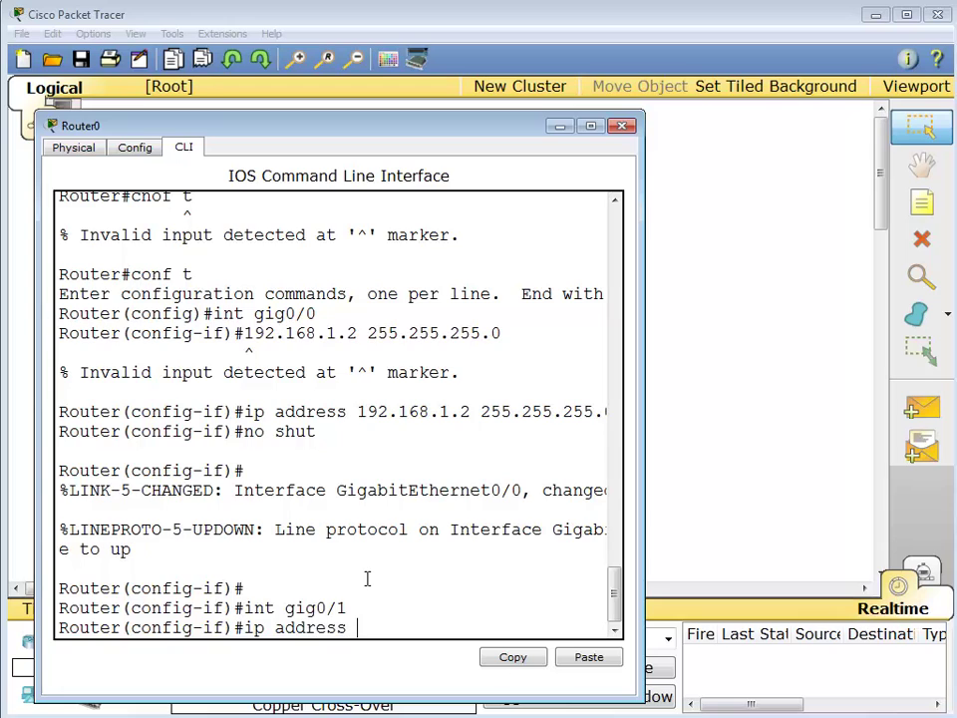
pyautogui.write('10.10.20.1 ')
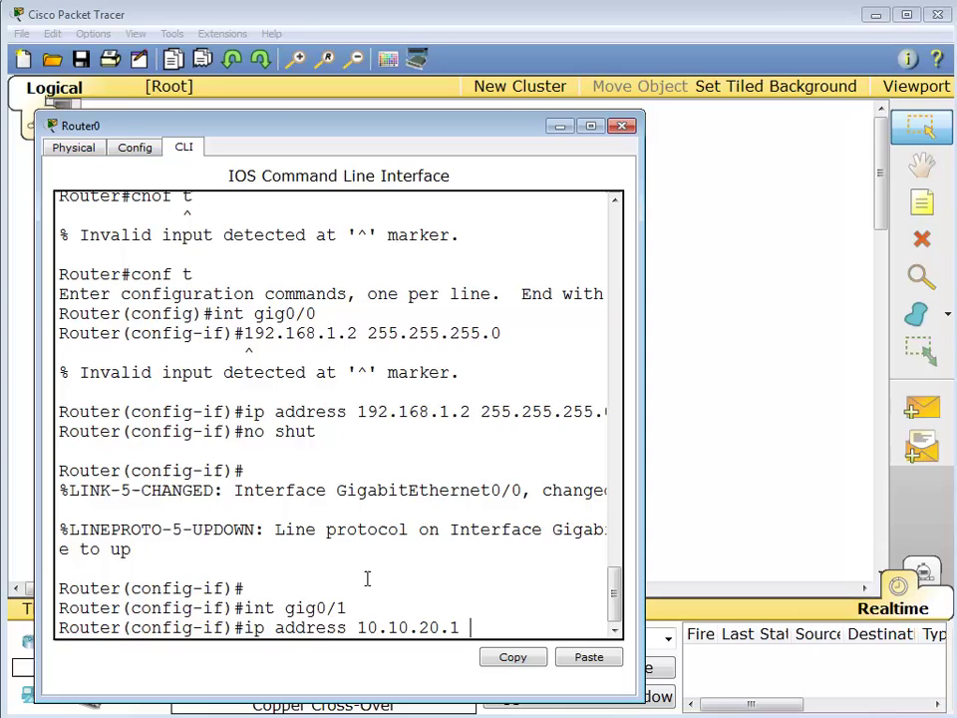
pyautogui.write('255.255.255.0')
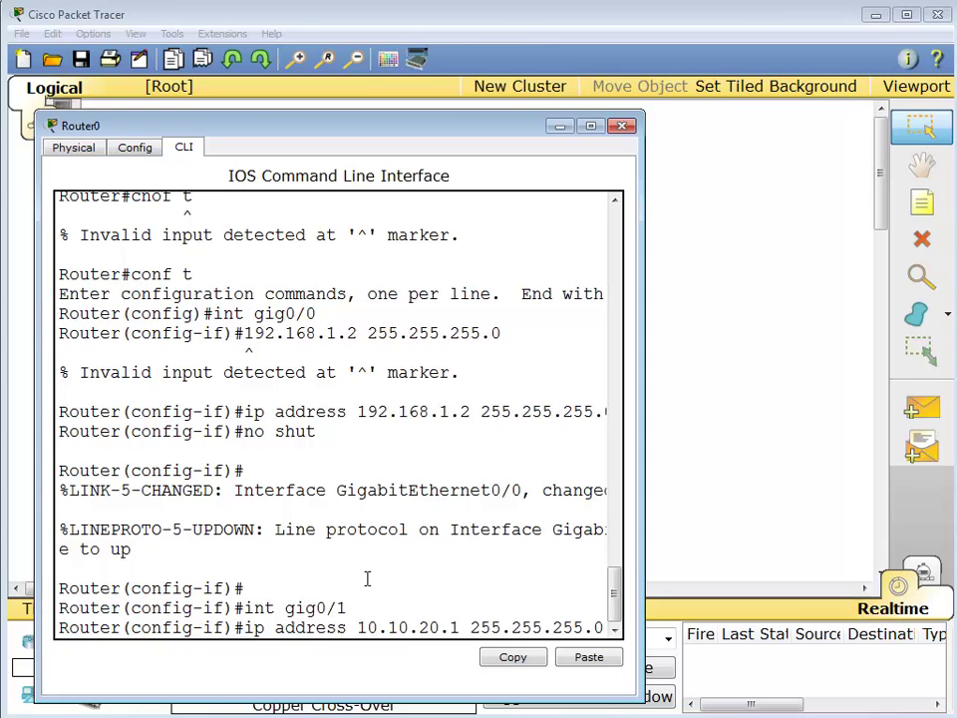
pyautogui.press('Return')
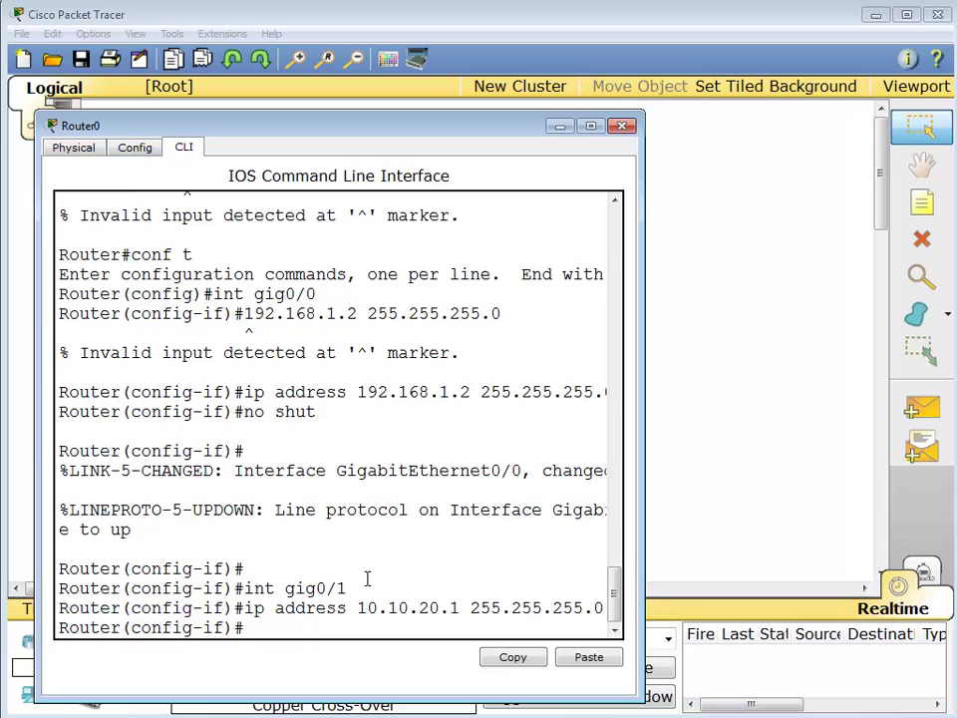
pyautogui.write('no shutr')
pyautogui.press('BackSpace')
pyautogui.press('BackSpace')
pyautogui.write('t')
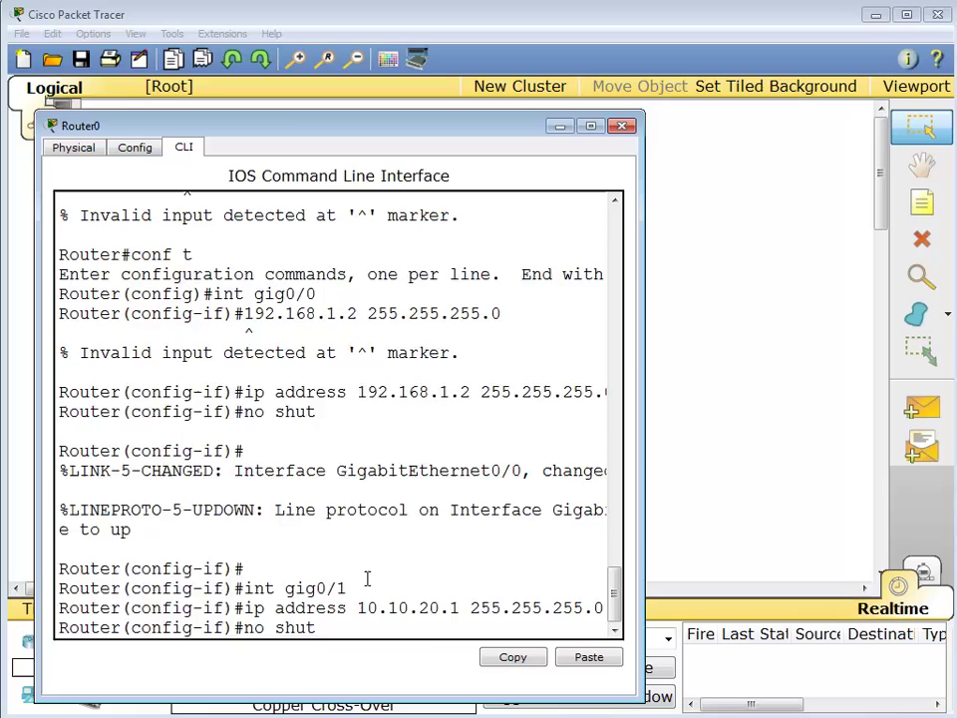
pyautogui.press('Return')
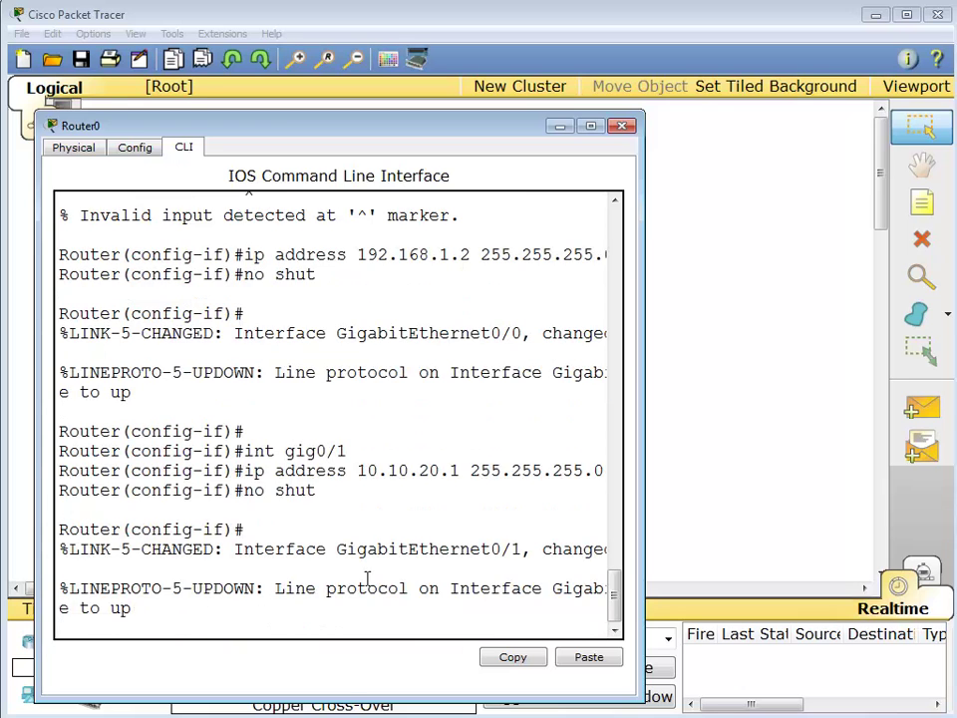
pyautogui.press('Return')
pyautogui.press('Return')
pyautogui.write('exit')
pyautogui.press('Return')
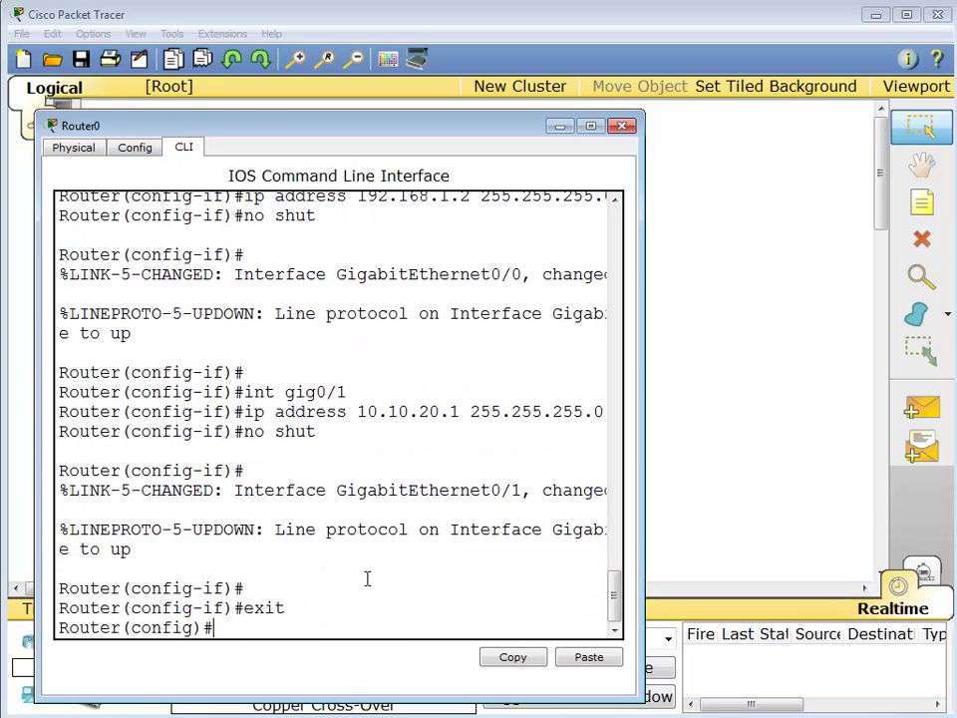
# - Save Router0's configuration with end, wr mem and copy run start
pyautogui.write('end')
pyautogui.press('Return')
pyautogui.press('Return')
pyautogui.press('Return')
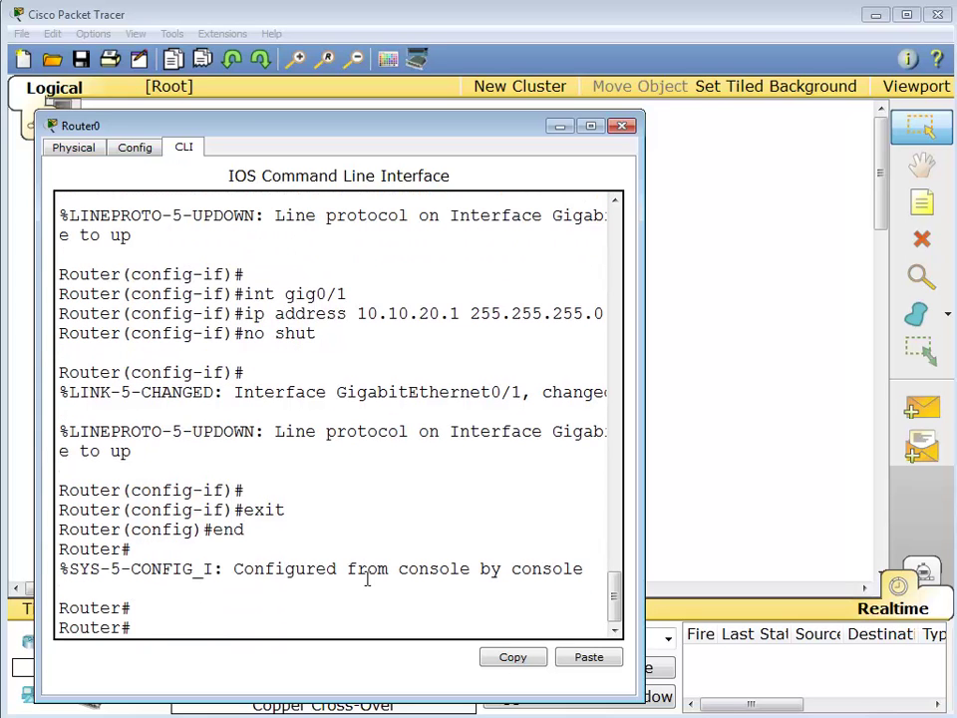
pyautogui.write('wr mem')
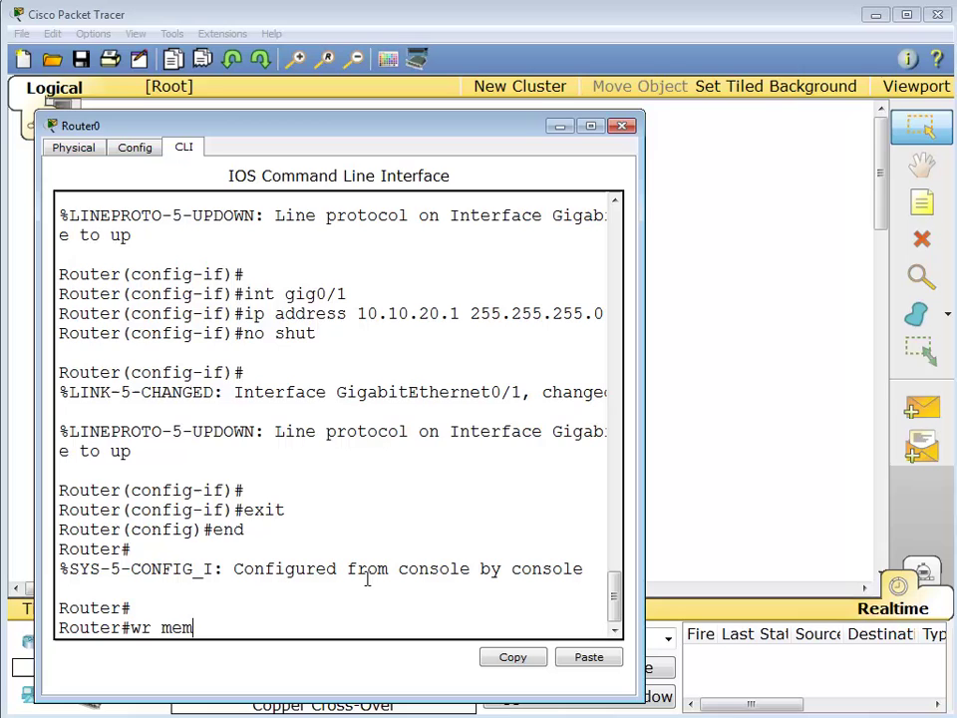
pyautogui.press('Return')
pyautogui.press('Return')
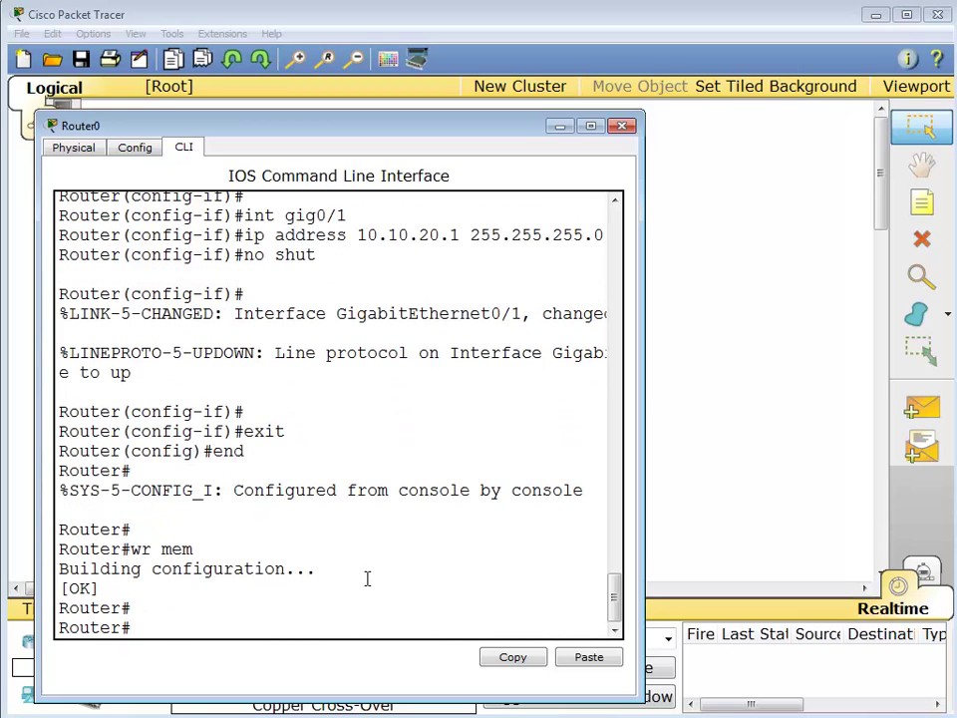
pyautogui.write('copy runn')
pyautogui.press('BackSpace')
pyautogui.write('start')
pyautogui.press('Return')
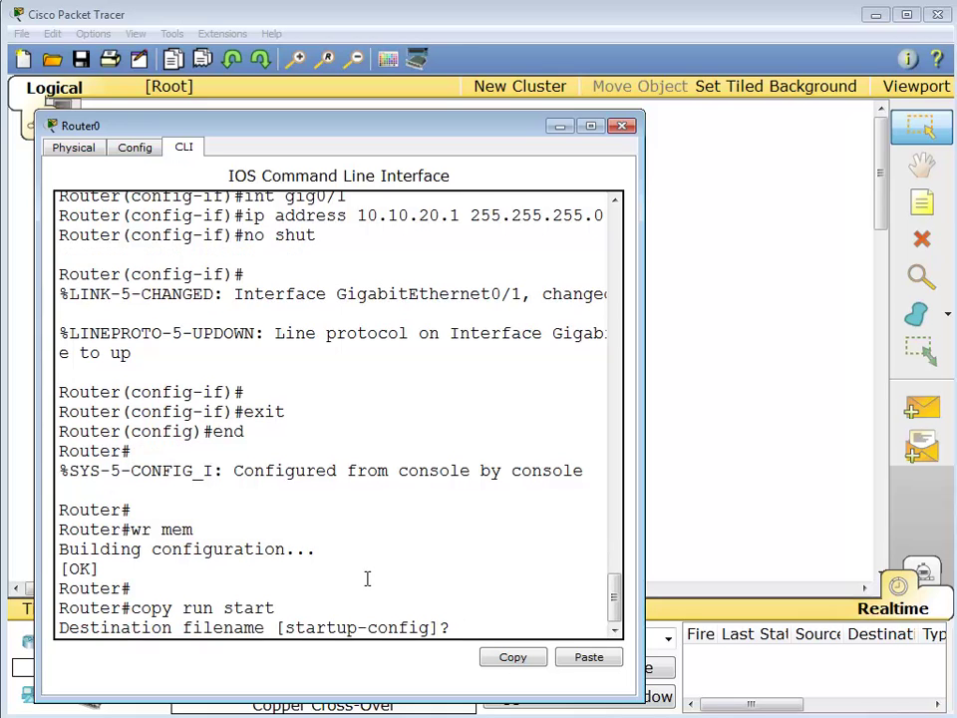
pyautogui.press('Return')
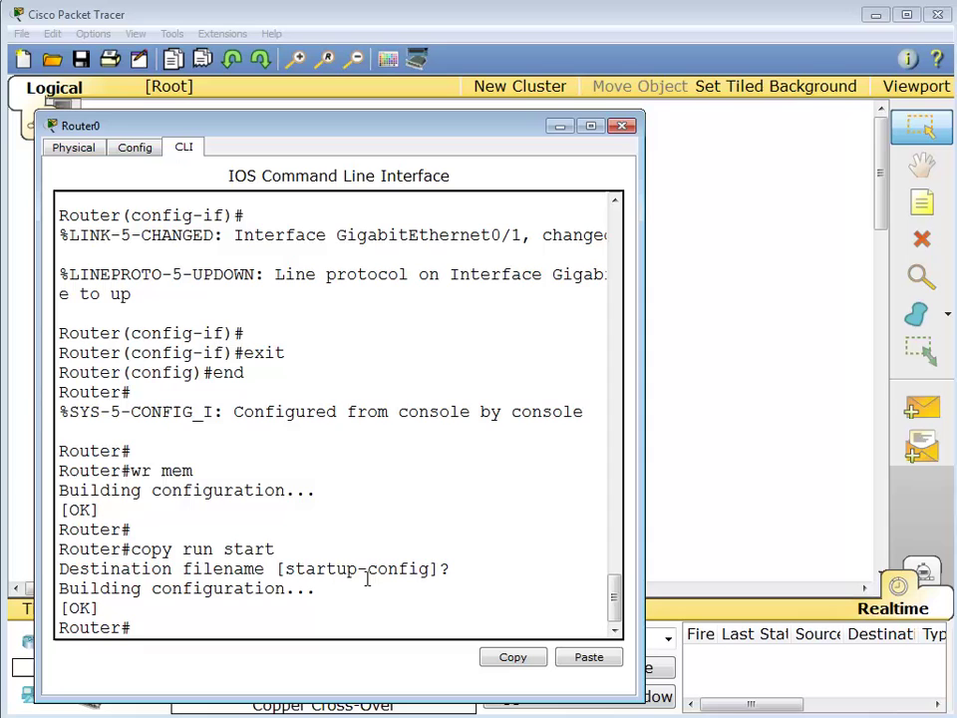
# - Move from Router0 to Switch1's console and enter global configuration mode
pyautogui.click(623, 128)
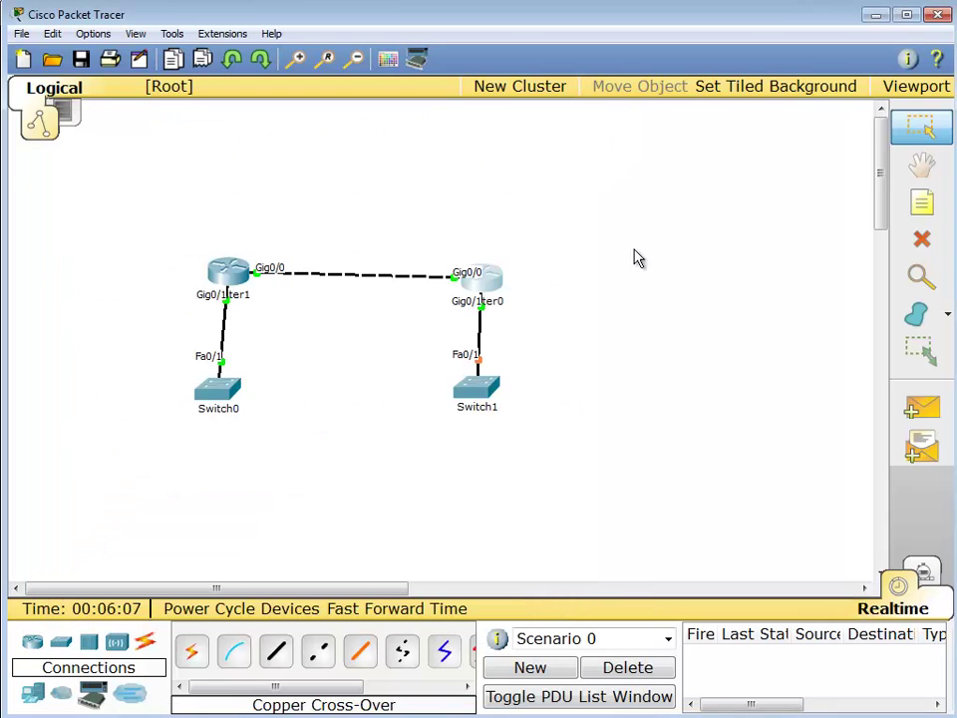
pyautogui.click(488, 391)
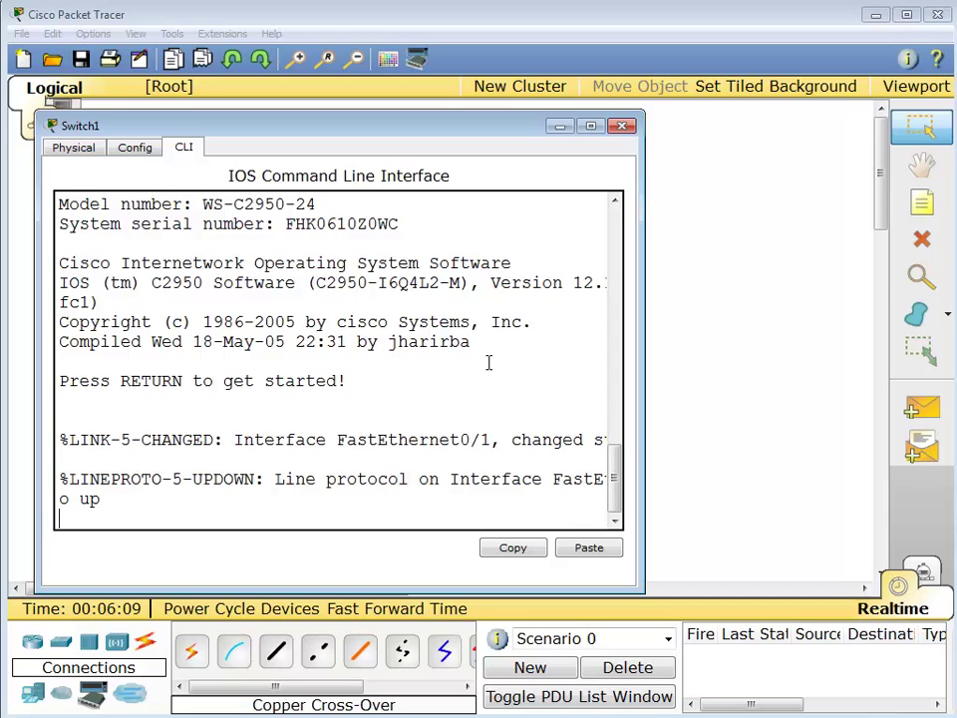
pyautogui.press('Return')
pyautogui.press('Return')
pyautogui.write('en')
pyautogui.press('Return')
pyautogui.write('con')
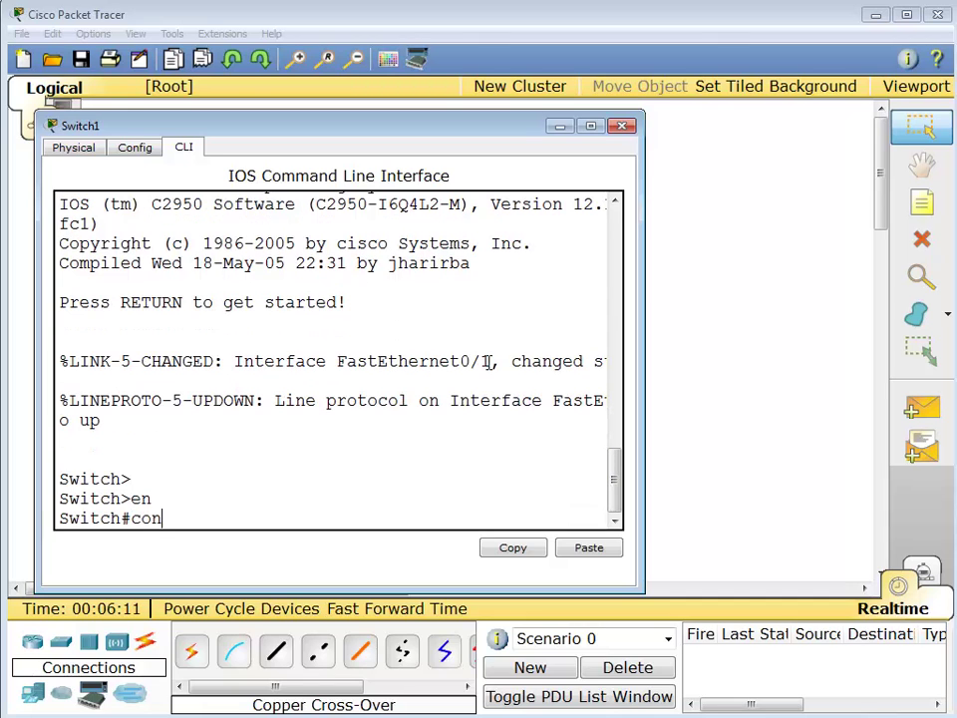
pyautogui.press('BackSpace')
pyautogui.press('BackSpace')
pyautogui.write('onf t')
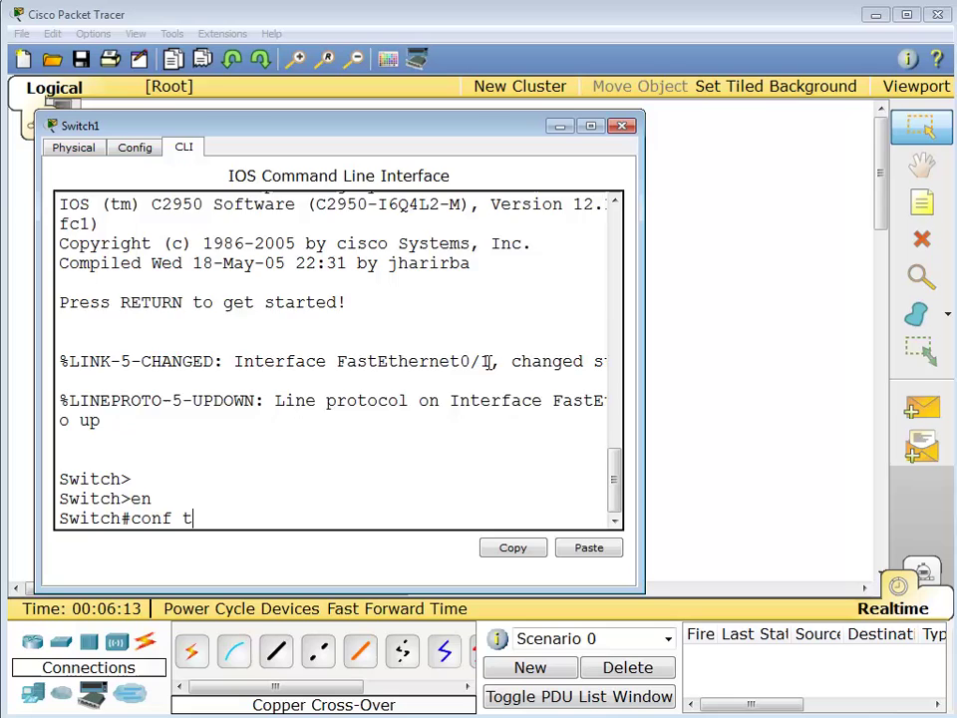
pyautogui.press('Return')
# - Assign Switch1's interface vlan1 the address 10.10.20.2 255.255.255.0
pyautogui.write('int vla')
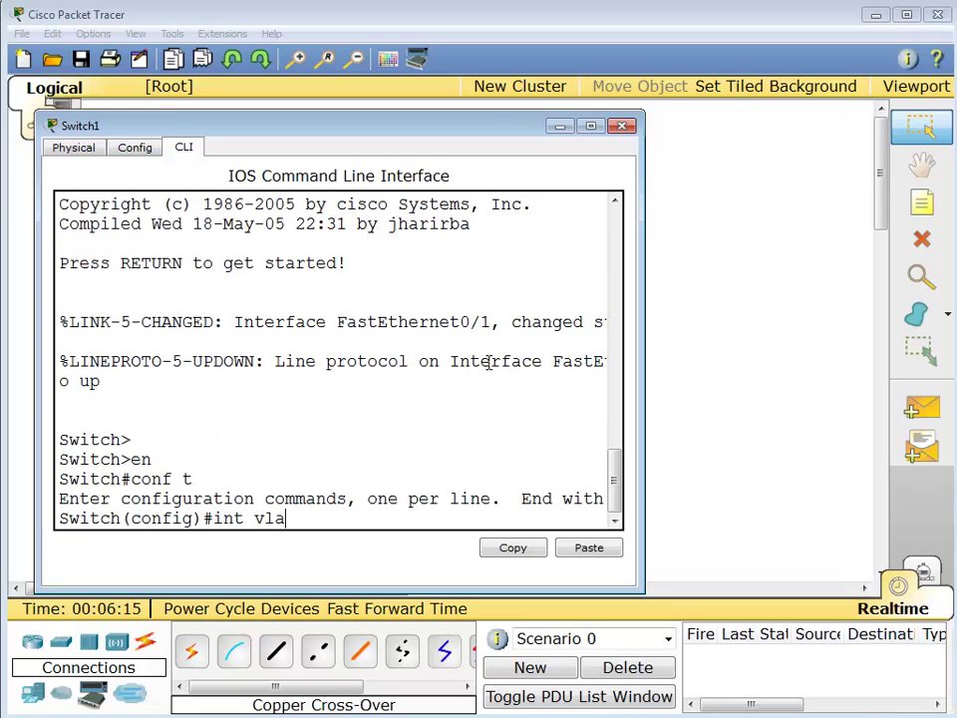
pyautogui.write('n1')
pyautogui.press('Return')
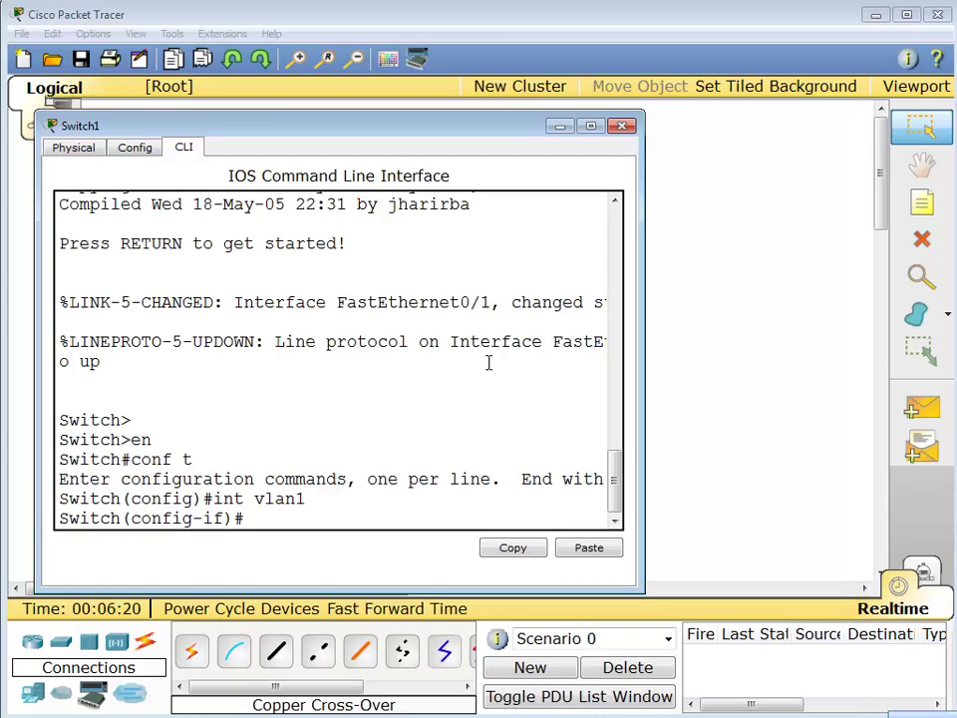
pyautogui.write('ip adress')
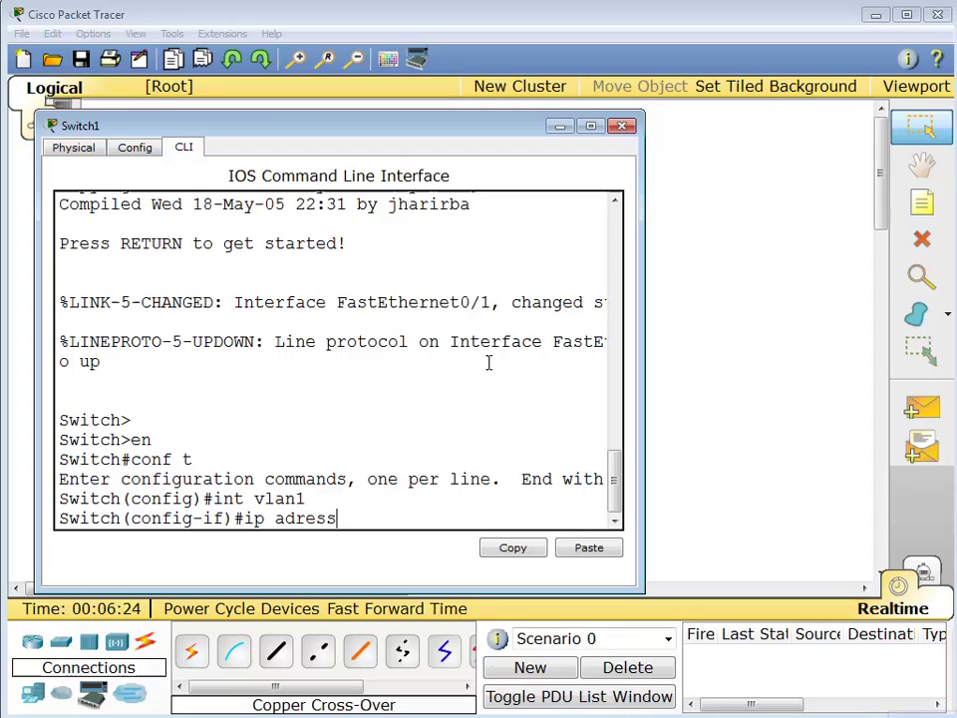
pyautogui.press('Up')
pyautogui.press('Down')
pyautogui.press('Left')
pyautogui.press('Left')
pyautogui.press('Left')
pyautogui.press('Left')
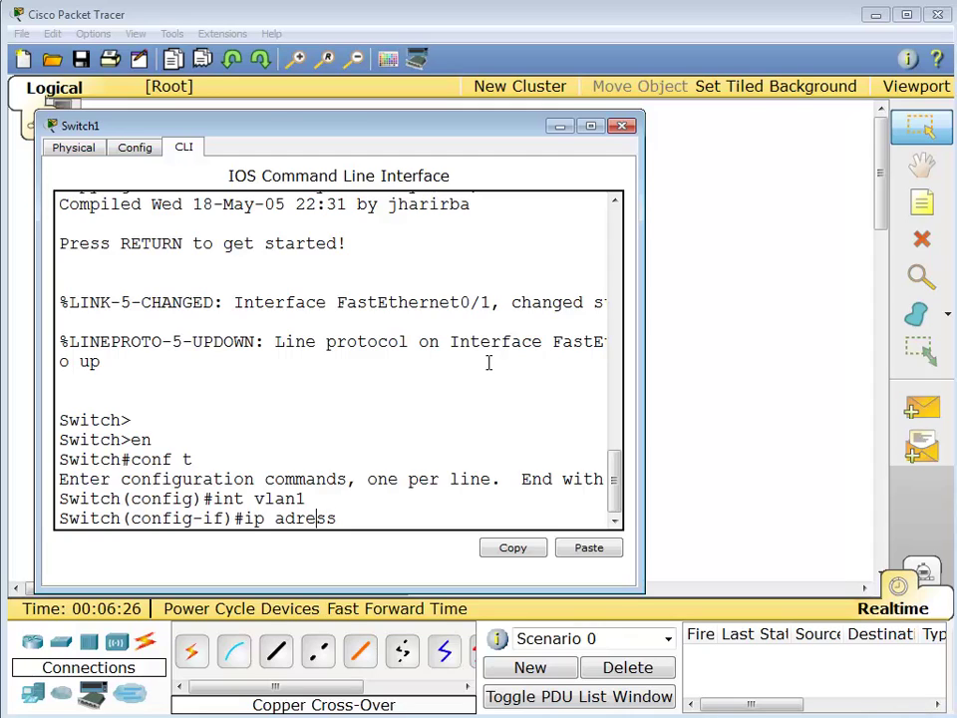
pyautogui.write('d')
pyautogui.press('Right')
pyautogui.press('Right')
pyautogui.press('Right')
pyautogui.press('Right')
pyautogui.write('10.10.20')
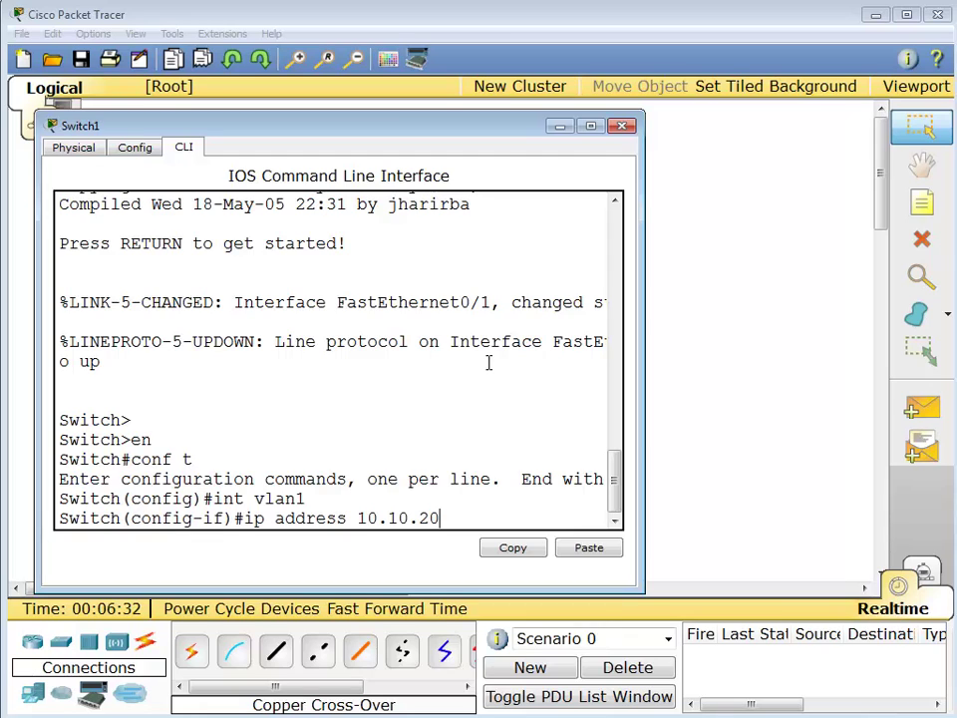
pyautogui.write('.')
pyautogui.write('2')
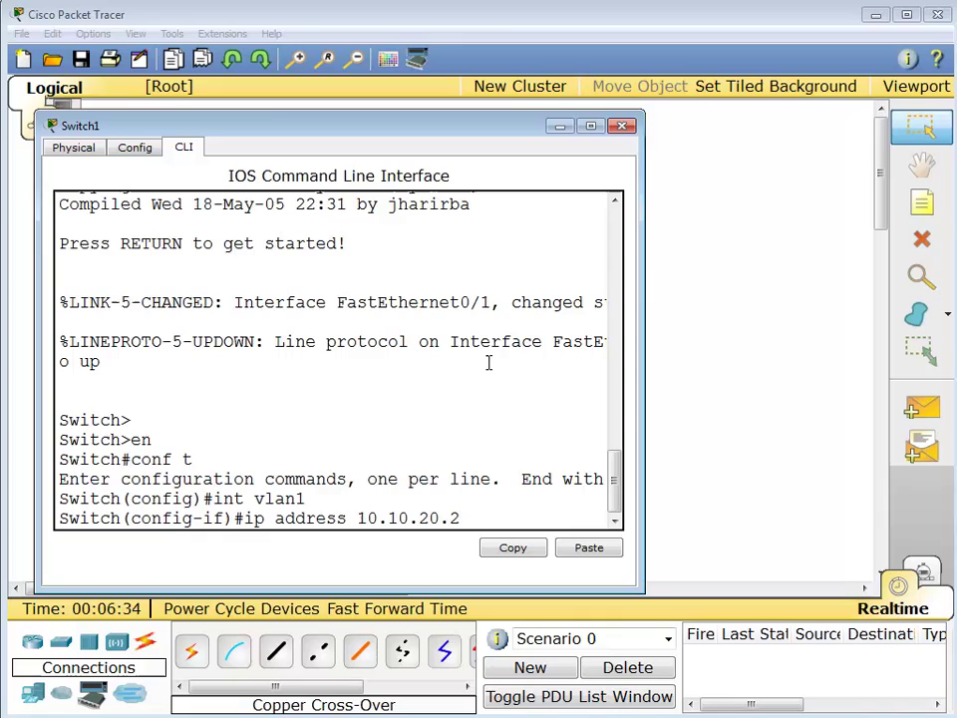
pyautogui.write(' 255.255.255.0')
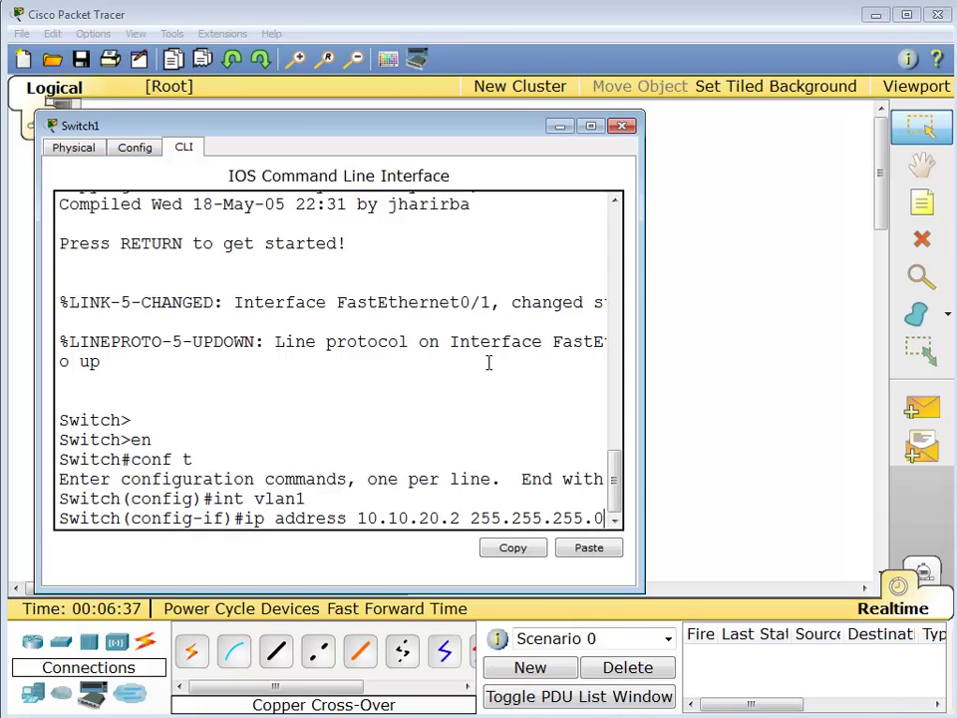
pyautogui.press('Return')
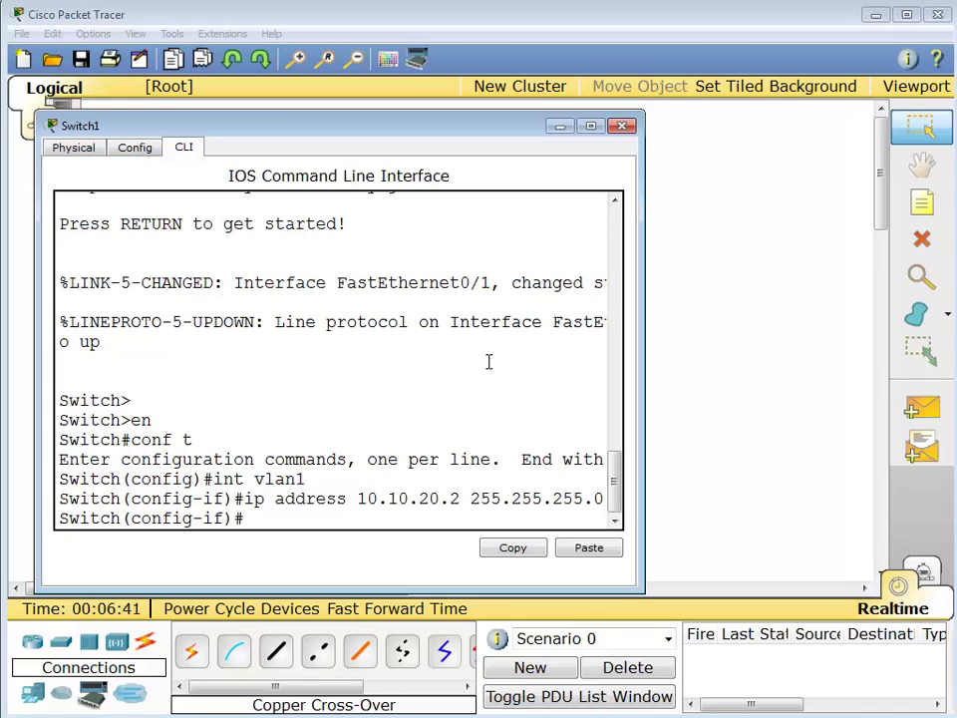
# - Enable Switch1's VLAN 1 with no shut, end, and close its window
pyautogui.write('no shut')
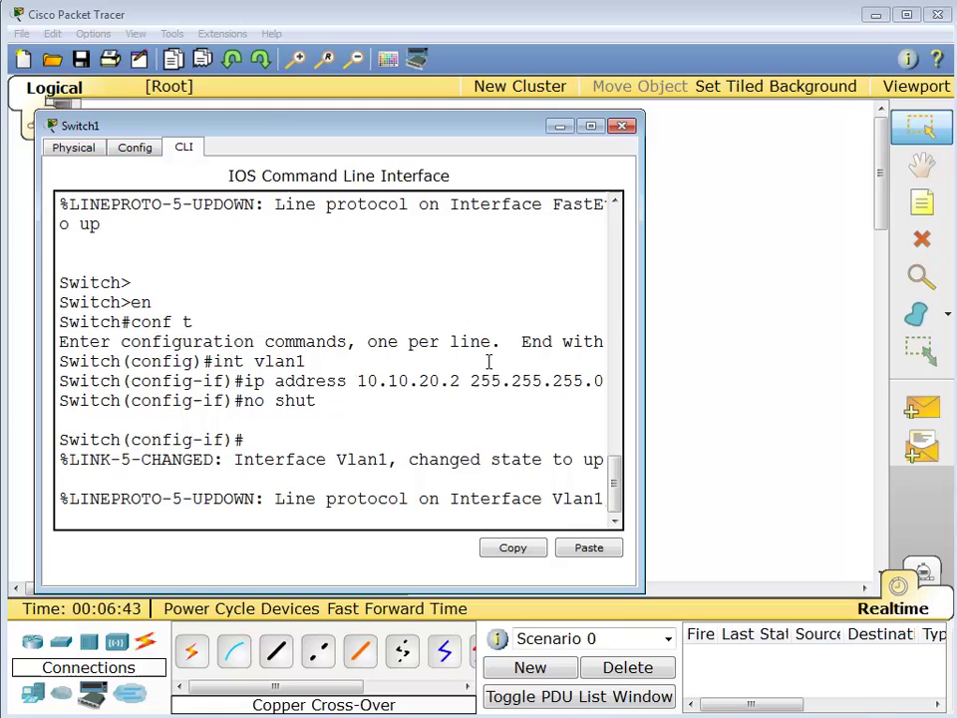
pyautogui.press('Return')
pyautogui.press('Return')
pyautogui.write('end')
pyautogui.press('Return')
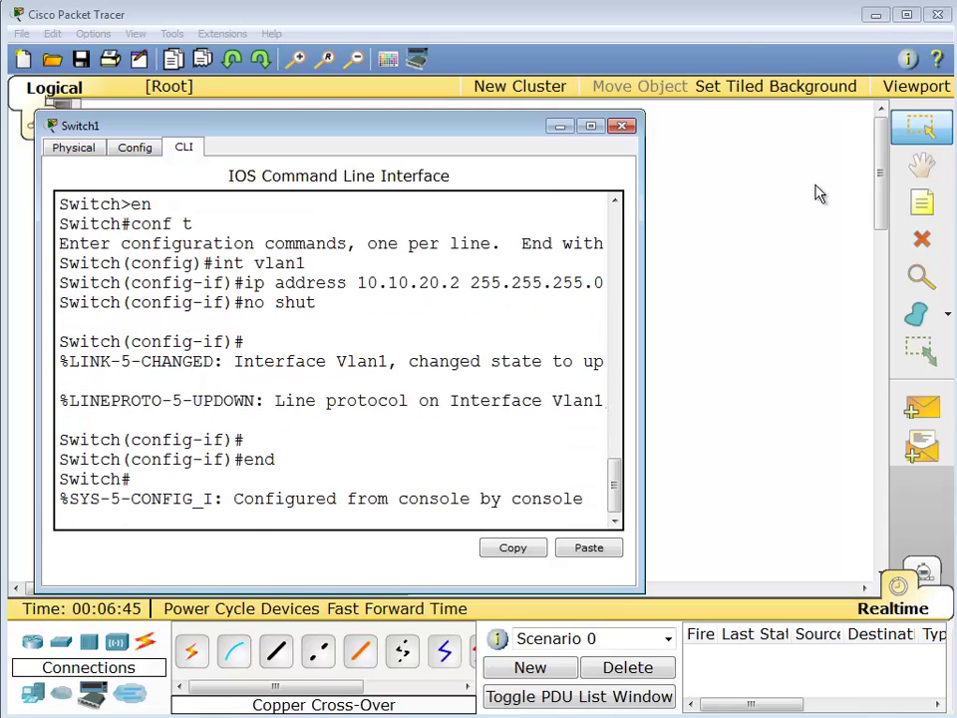
pyautogui.click(622, 126)
# - On Switch0's console, enter configuration mode for interface vlan 1
pyautogui.click(215, 389)
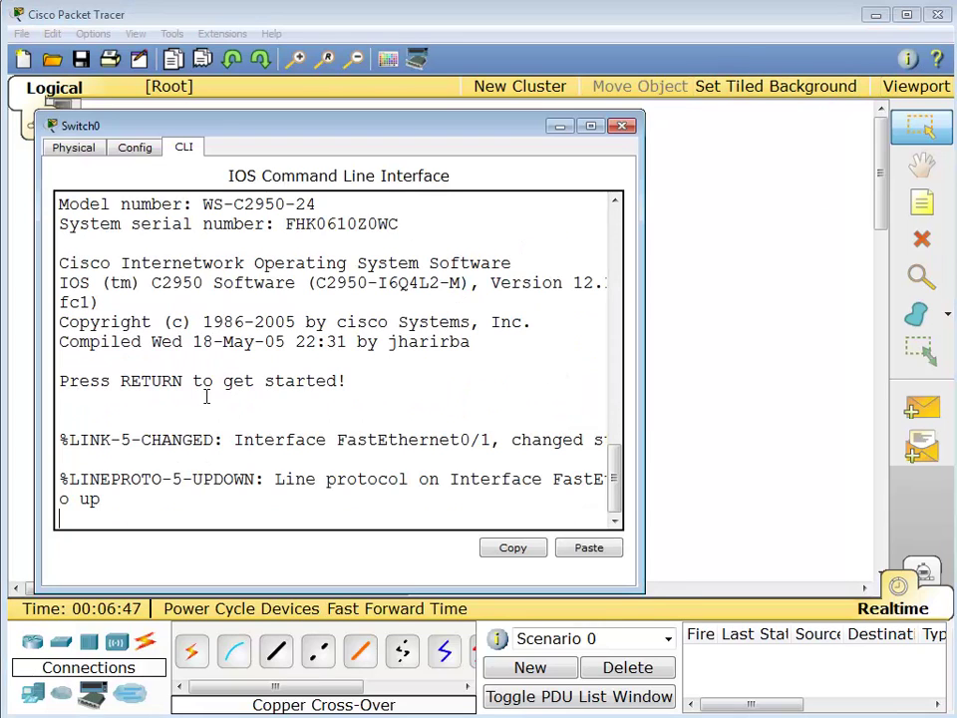
pyautogui.press('Return')
pyautogui.press('Return')
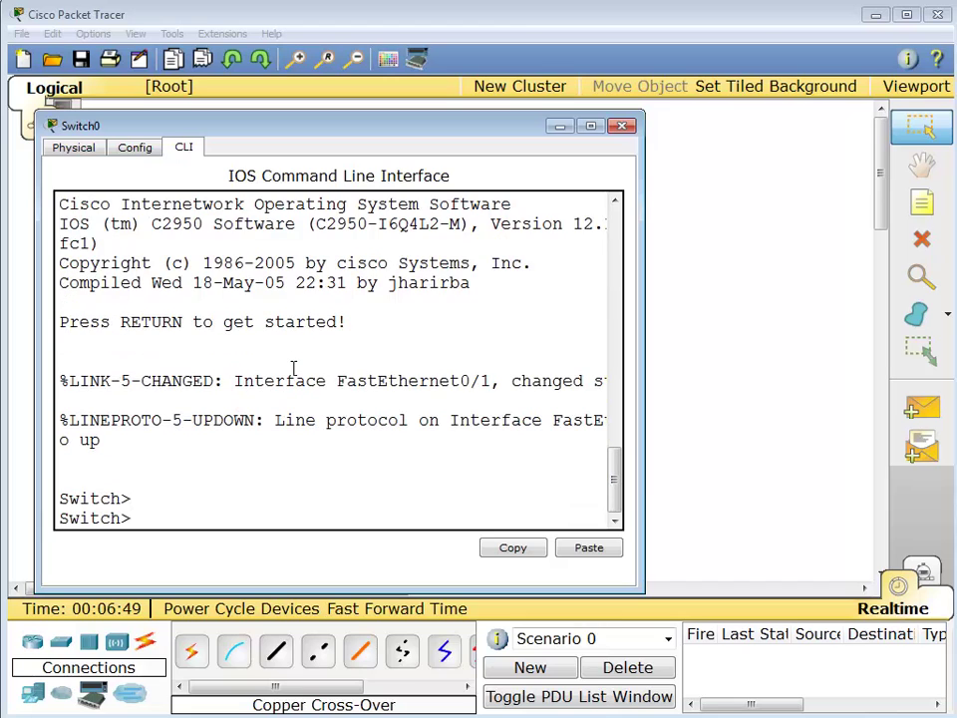
pyautogui.write('en')
pyautogui.press('Return')
pyautogui.write('conf t')
pyautogui.press('Return')
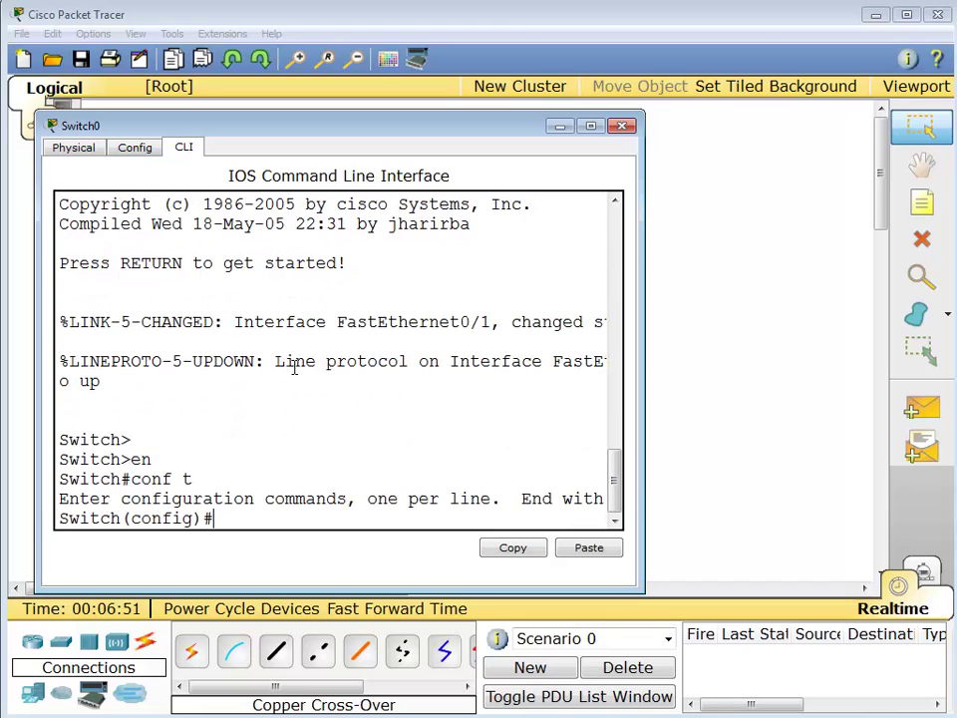
pyautogui.write('int vlan 1')
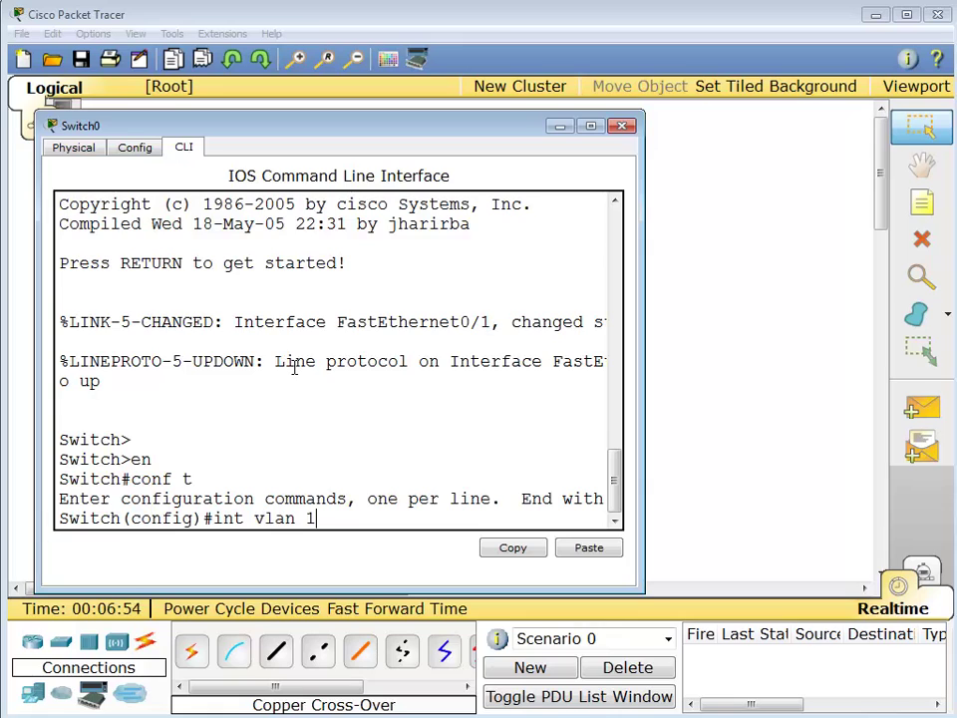
pyautogui.press('Return')
# - Give VLAN 1 the address 10.10.10.2 255.255.255.0, enable it with no shut, then end
pyautogui.write('ip address')
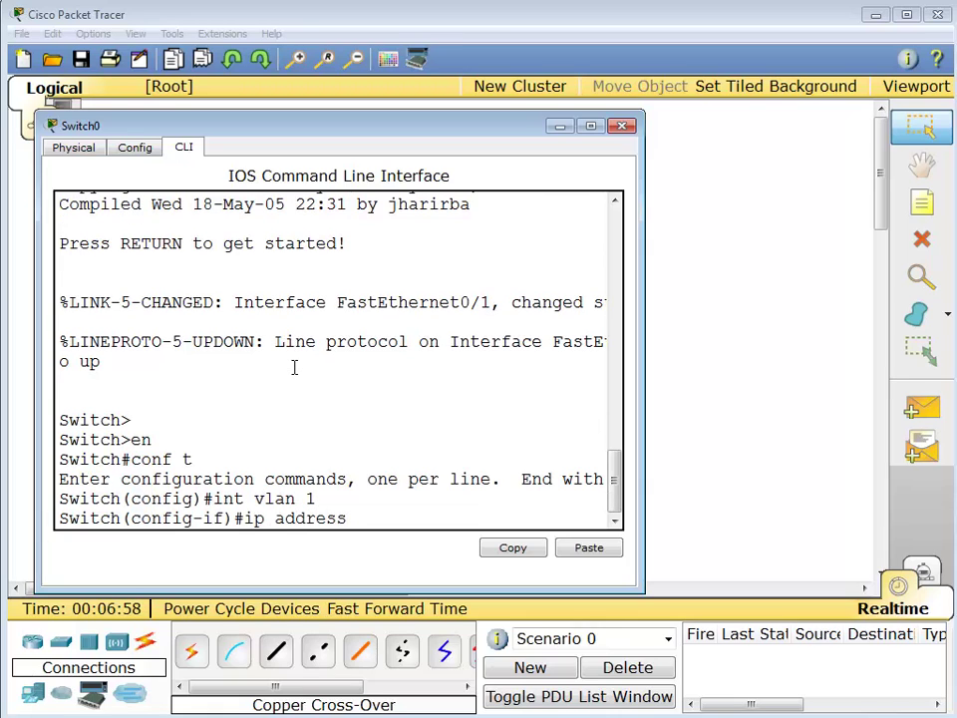
pyautogui.write(' 10.10.10.')
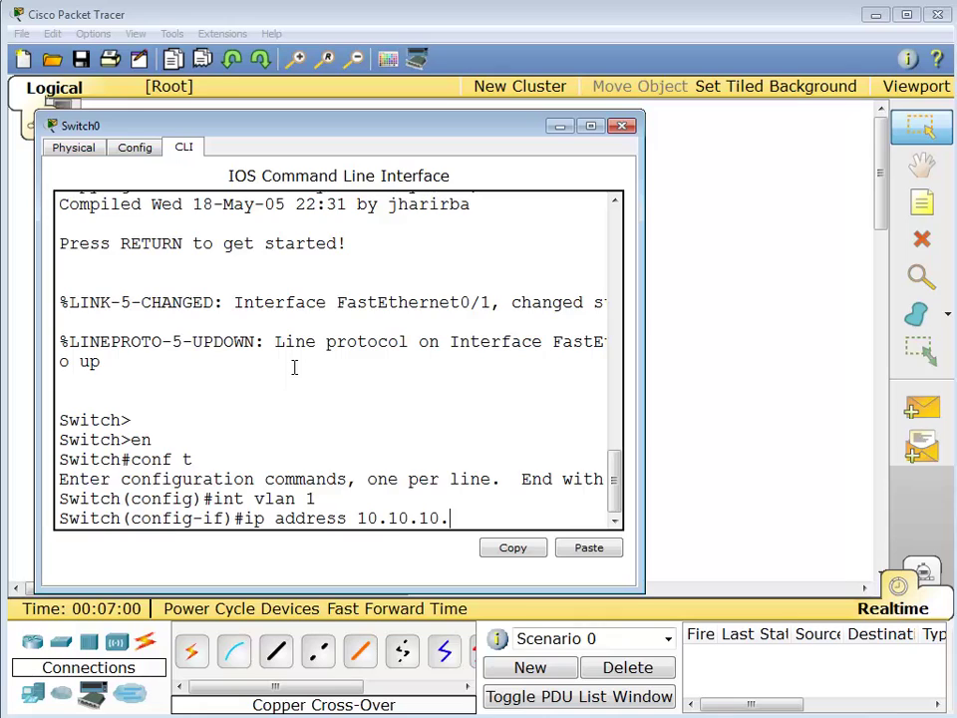
pyautogui.write('2 255.255.')
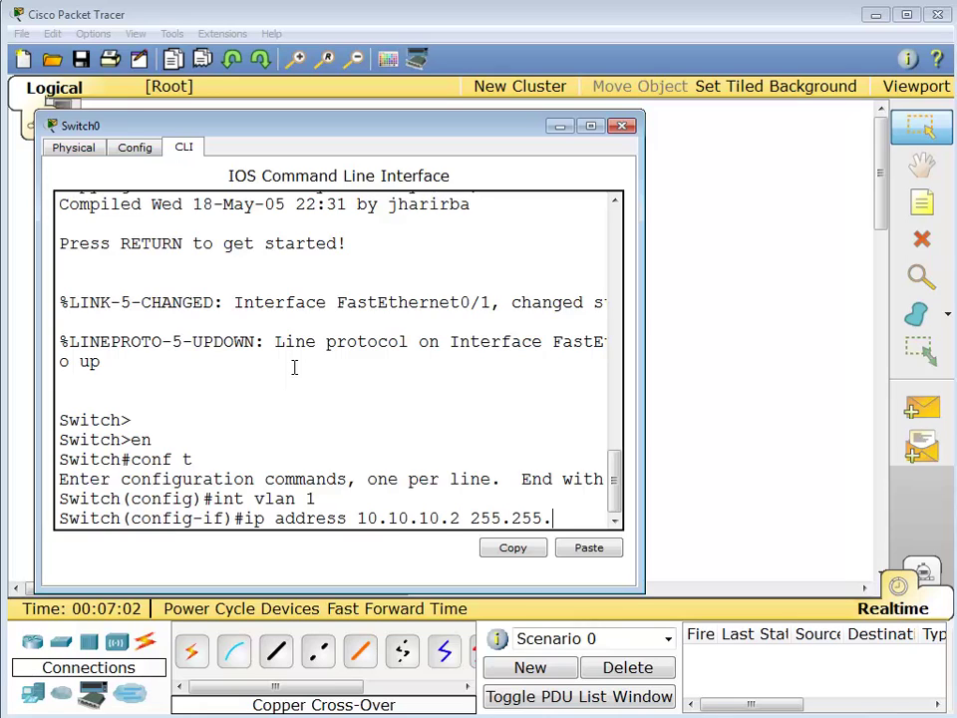
pyautogui.write('255')
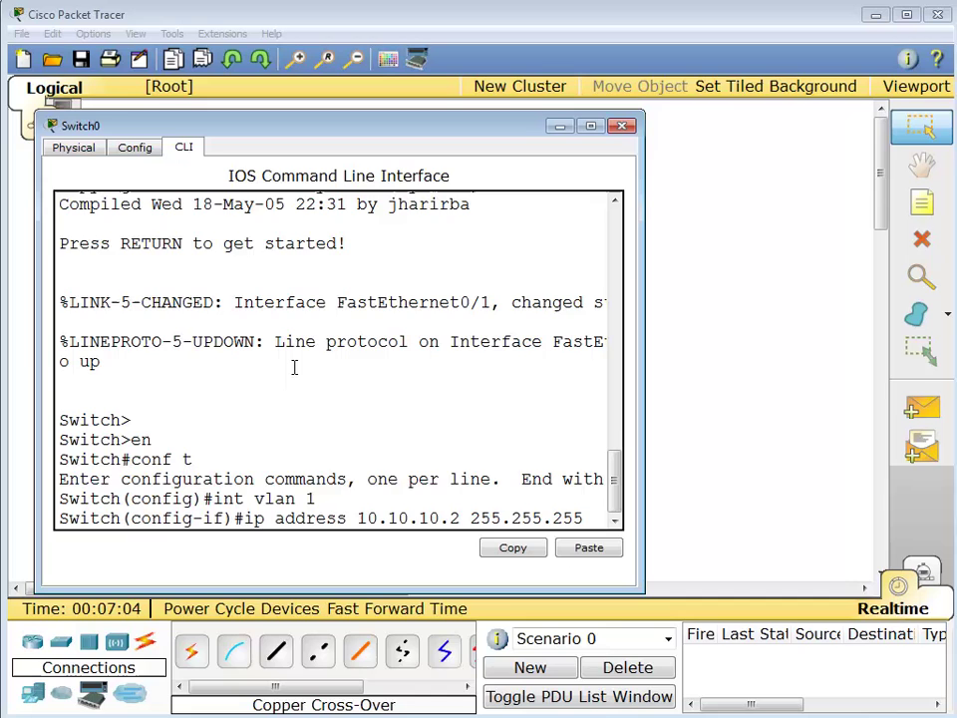
pyautogui.write('.0')
pyautogui.press('Return')
pyautogui.press('Return')
pyautogui.press('Return')
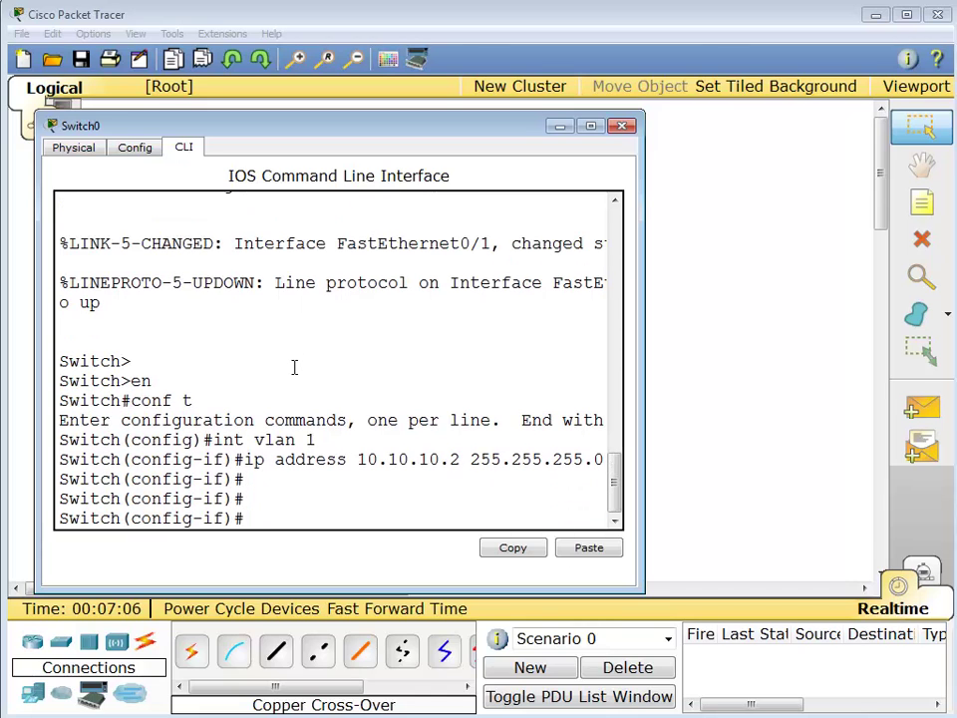
pyautogui.write('no shut')
pyautogui.press('Return')
pyautogui.press('Return')
pyautogui.press('Return')
pyautogui.write('e')
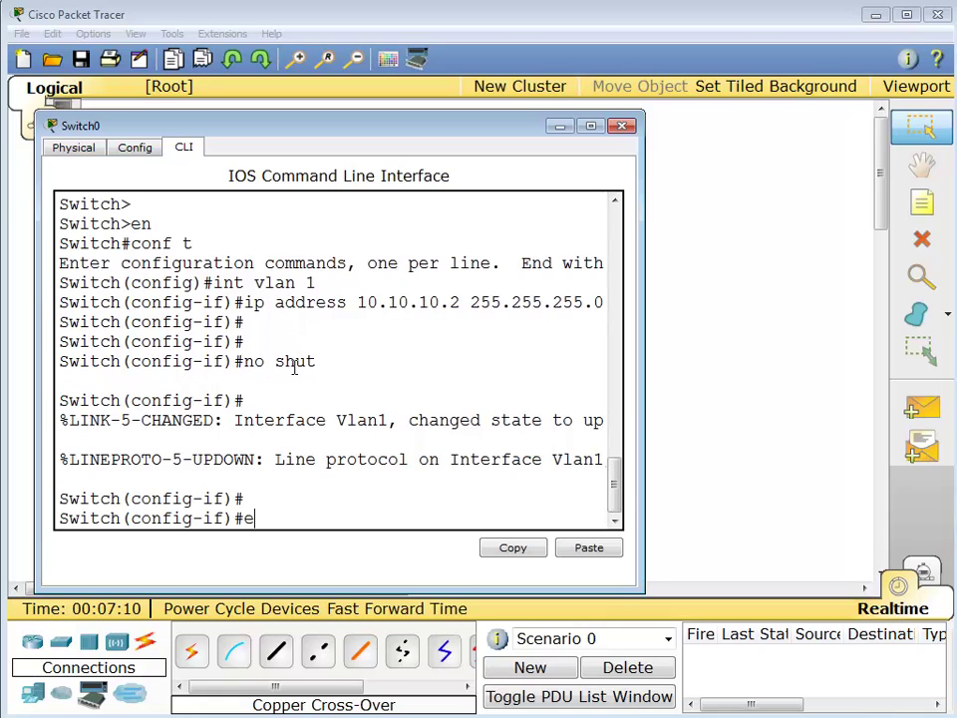
pyautogui.write('nd')
pyautogui.press('Return')
pyautogui.press('Return')
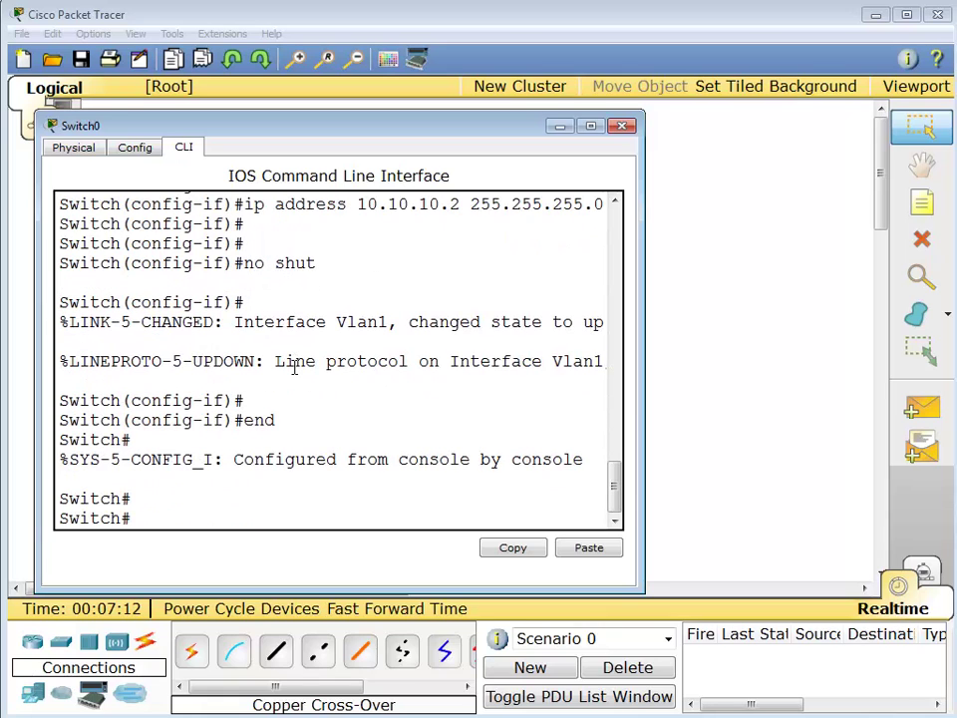
# - Ping 10.10.10.1 from Switch0, then close its window
pyautogui.write('ping ')
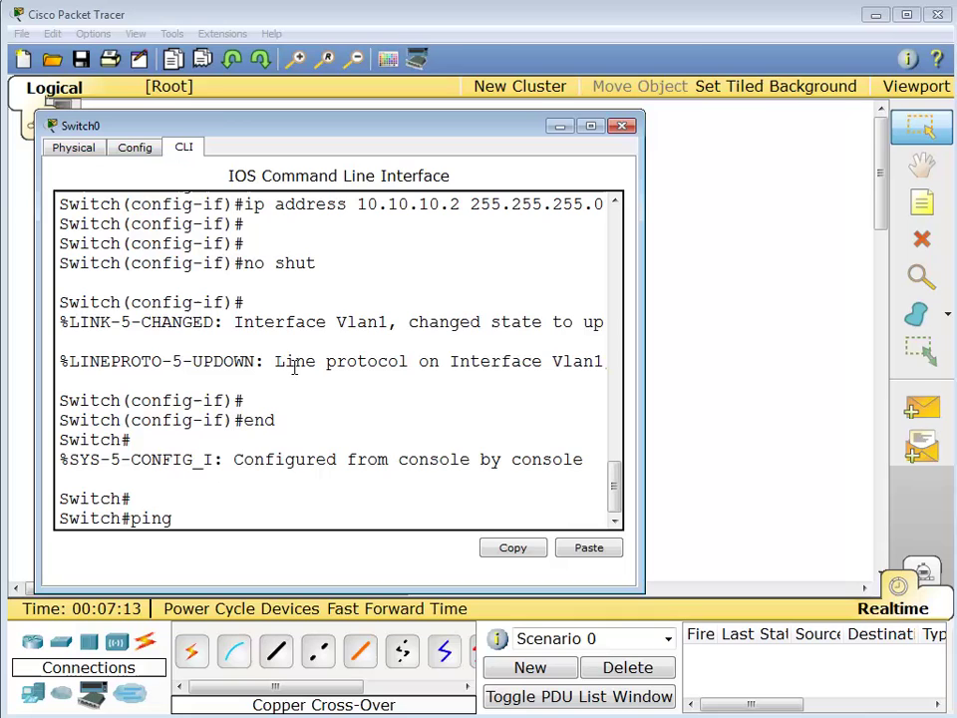
pyautogui.write('10.10.10.1')
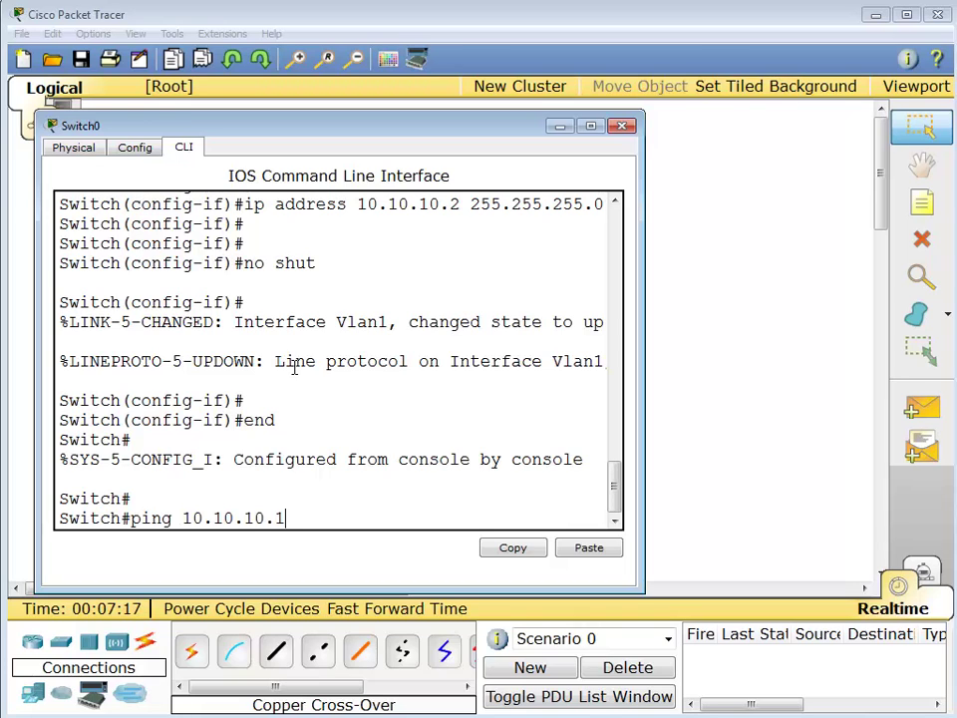
pyautogui.press('Return')
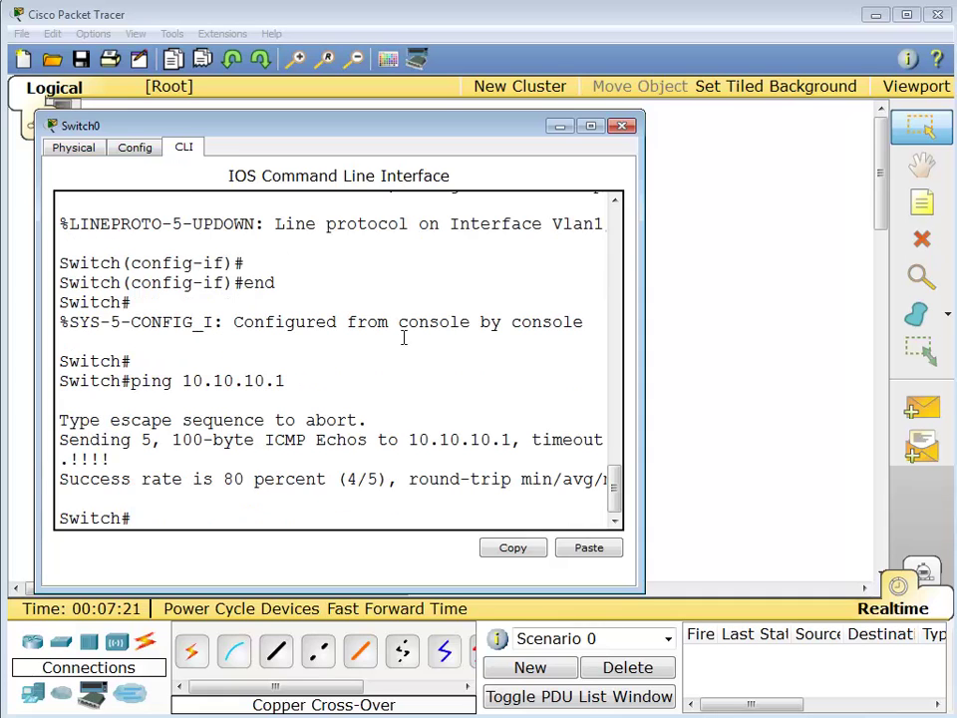
pyautogui.click(623, 126)
# - Ping 10.10.20.1 from Switch1, then close its window
pyautogui.click(488, 391)
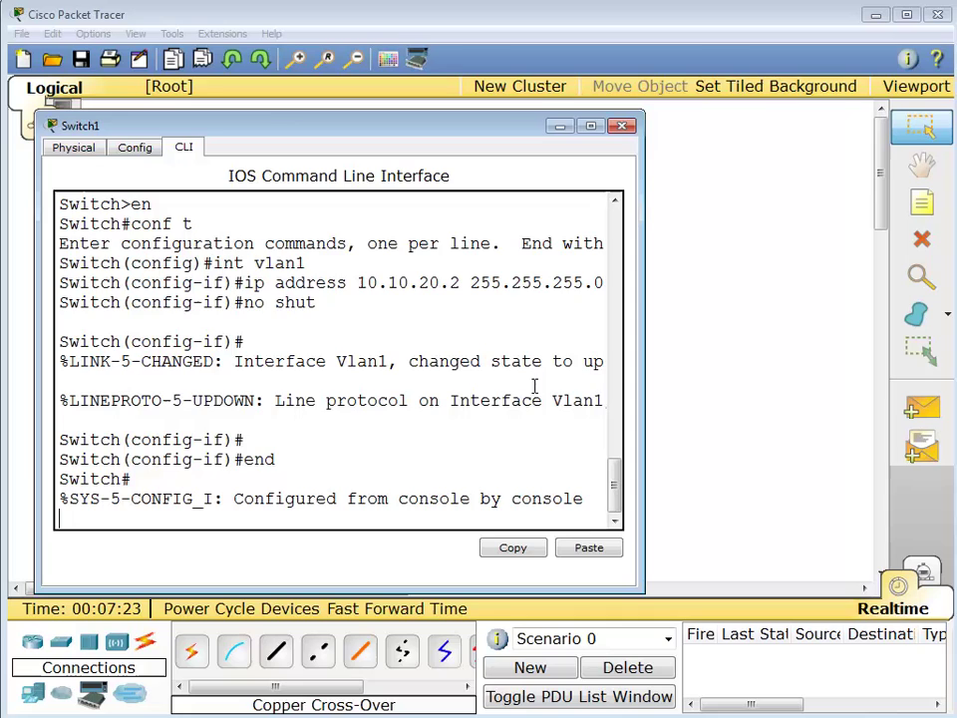
pyautogui.press('Return')
pyautogui.press('Return')
pyautogui.write('p')
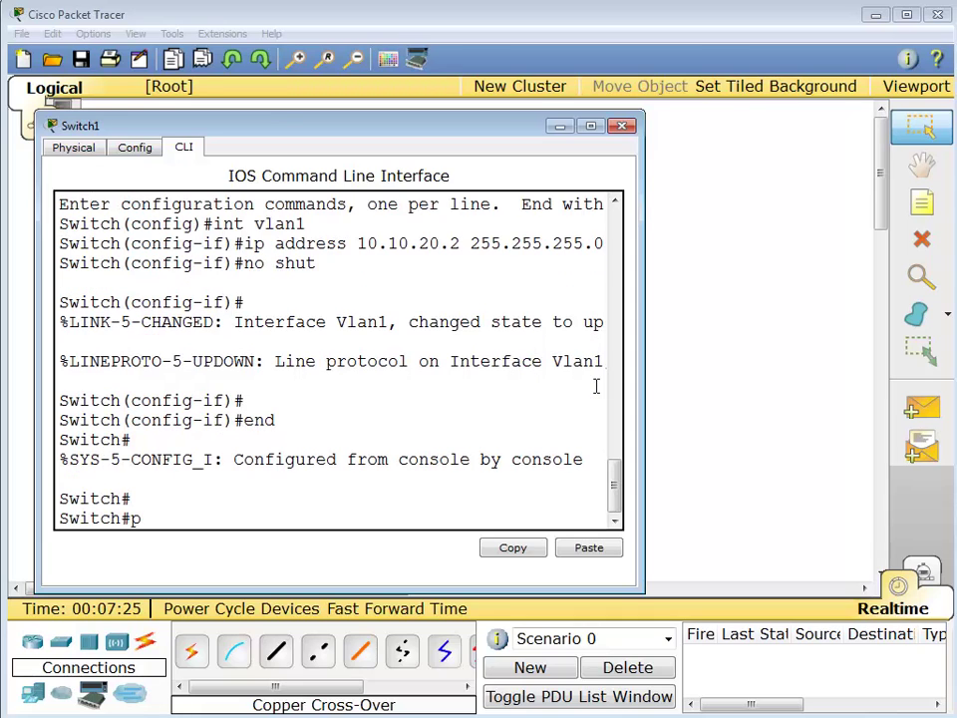
pyautogui.write('ing 10.10.20.1')
pyautogui.press('Return')
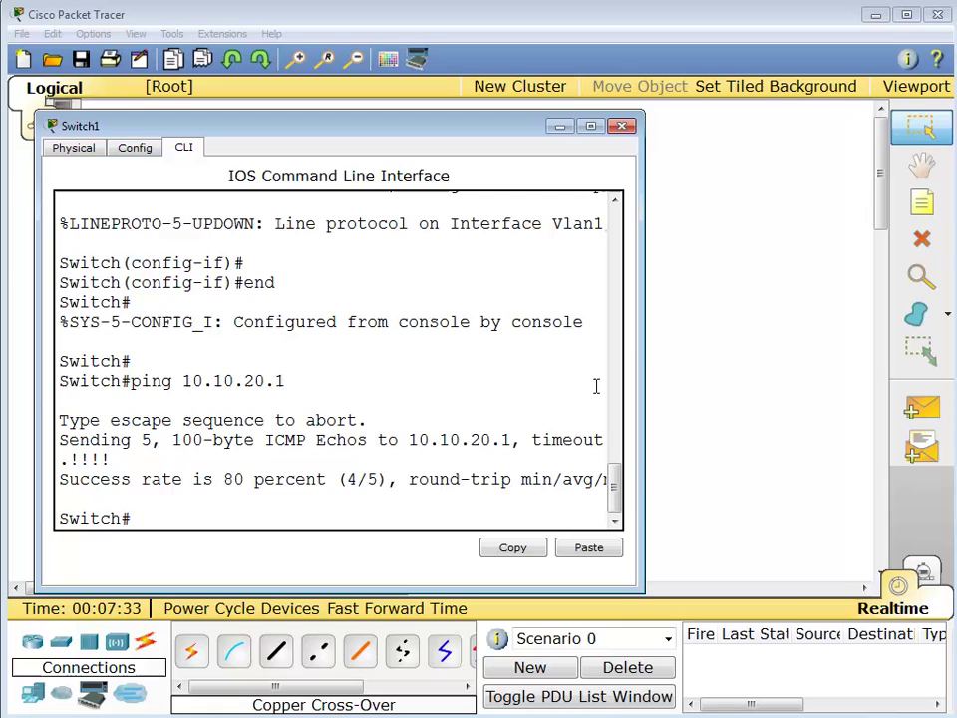
pyautogui.click(622, 126)
# - Ping 192.168.1.1 from Router0, getting 4 of 5 replies
pyautogui.click(479, 270)
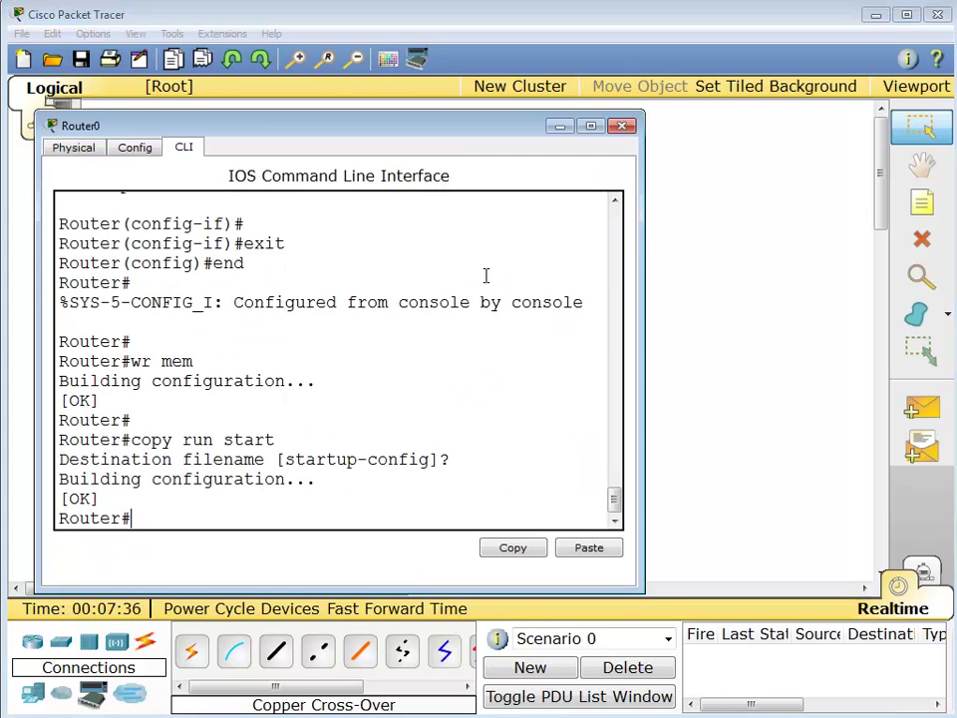
pyautogui.moveTo(460, 144); pyautogui.dragTo(729, 144)
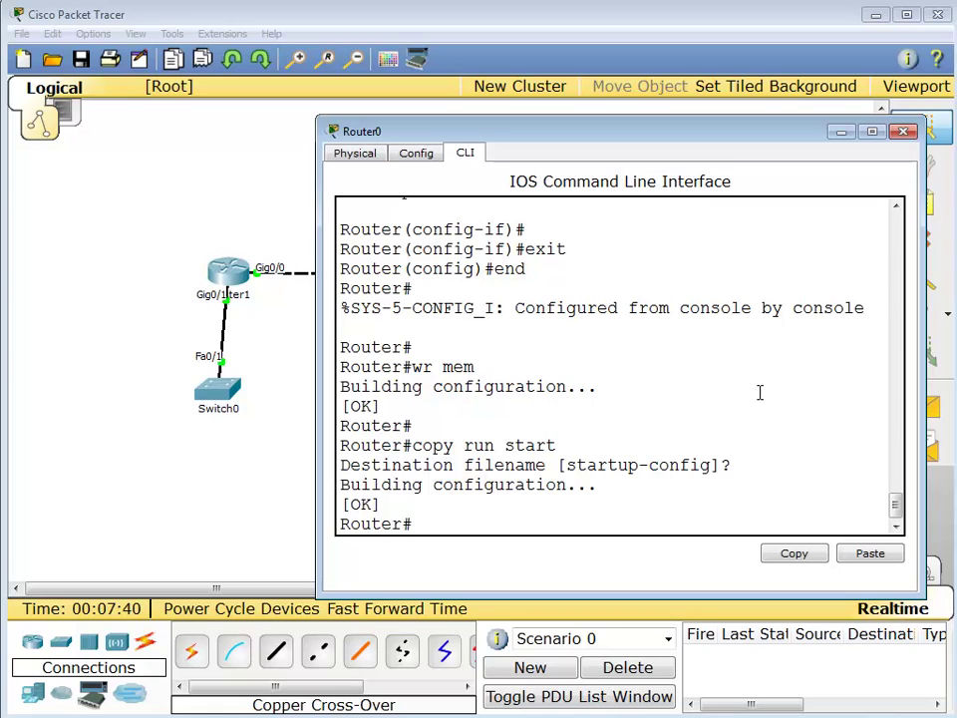
pyautogui.write('ping 192.168')
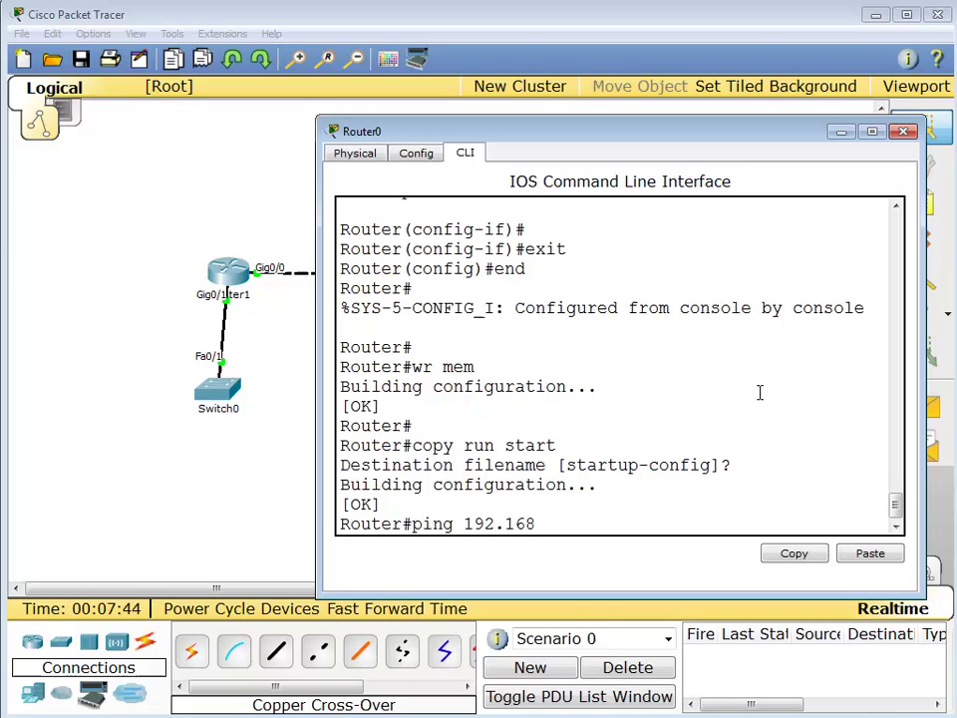
pyautogui.write('.1.1')
pyautogui.press('Return')
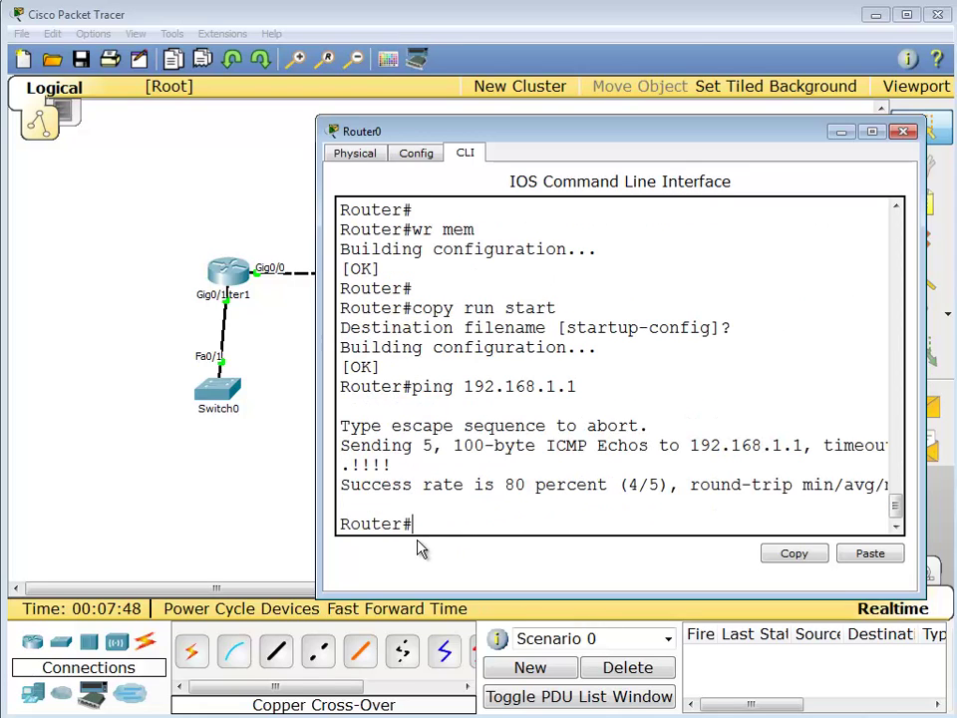
pyautogui.moveTo(686, 137); pyautogui.dragTo(543, 261)
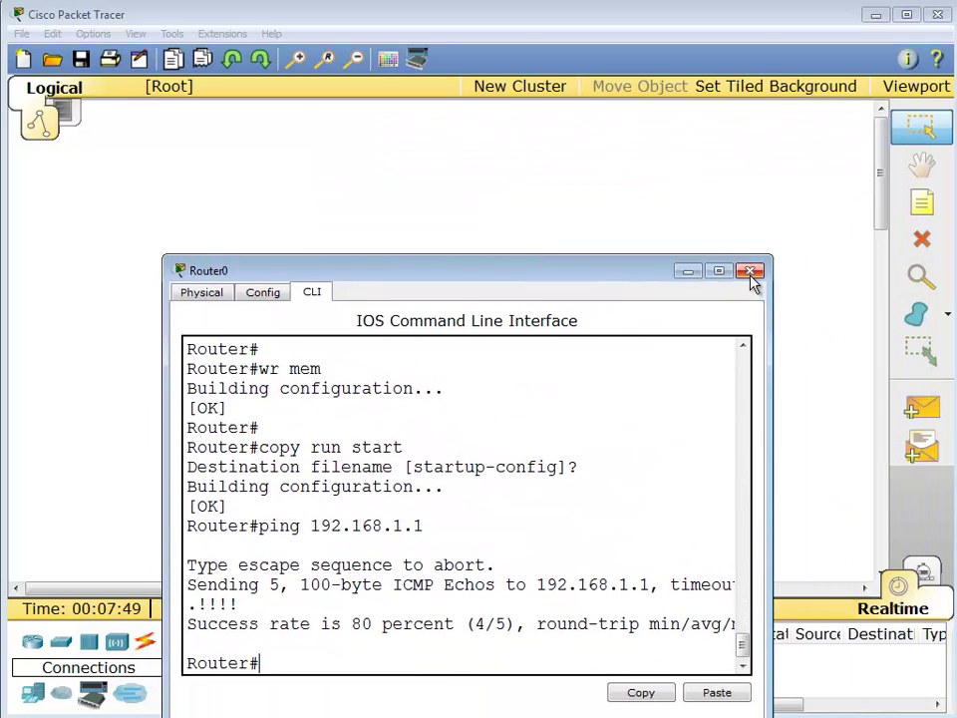
# - Close Router0's window to show the two-router, two-switch topology
pyautogui.click(748, 271)
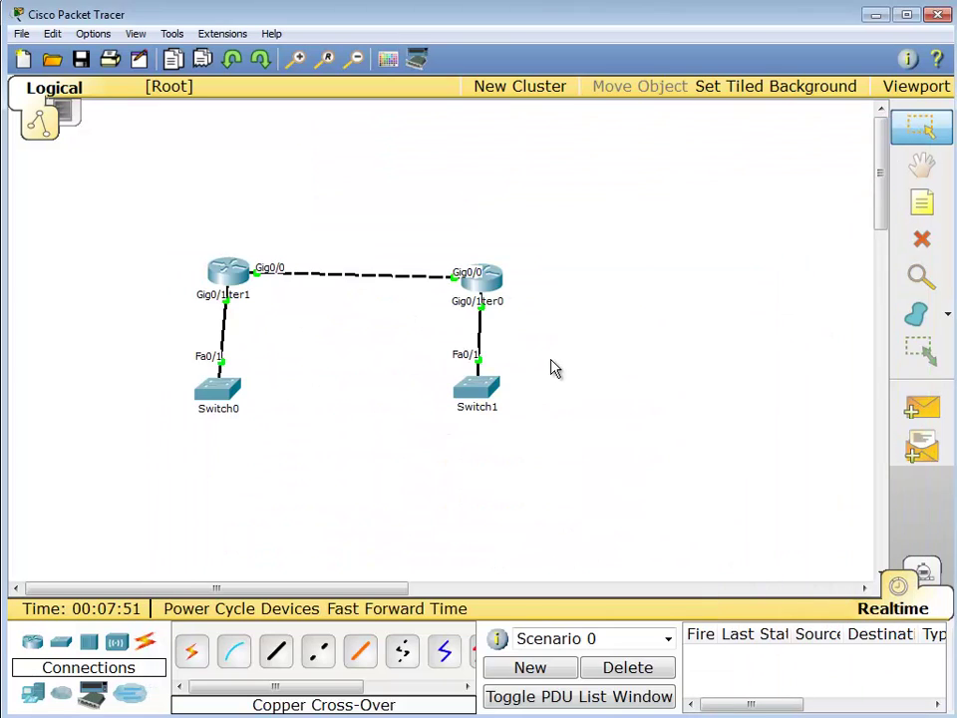